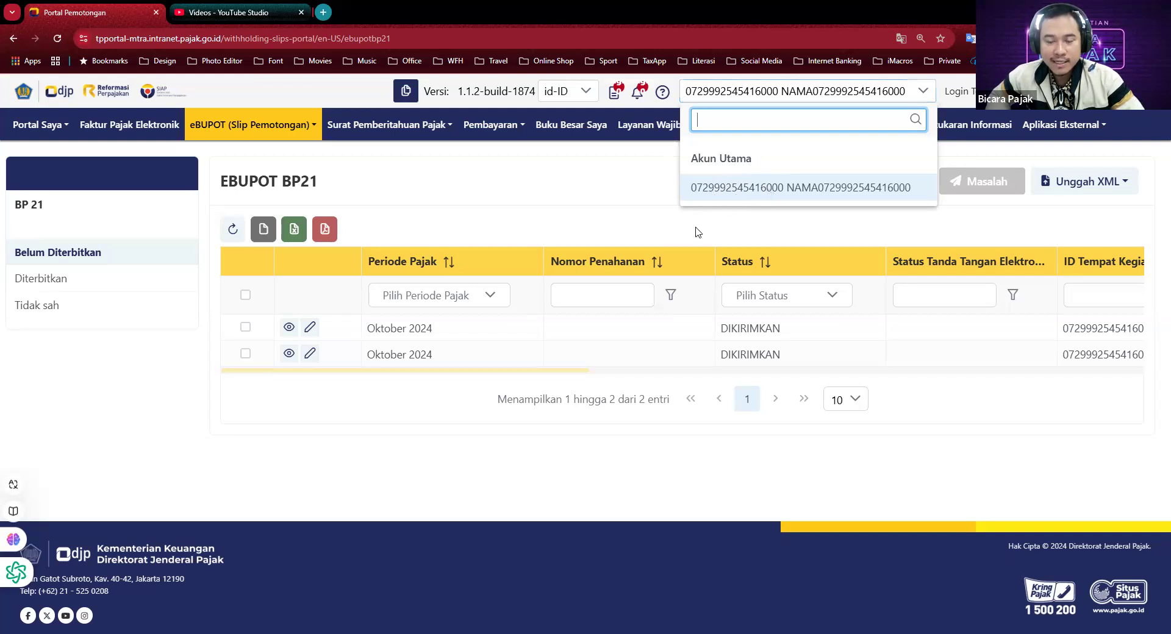
- Start a new BPU withholding slip in the eBUPOT module
left_click(525, 154)
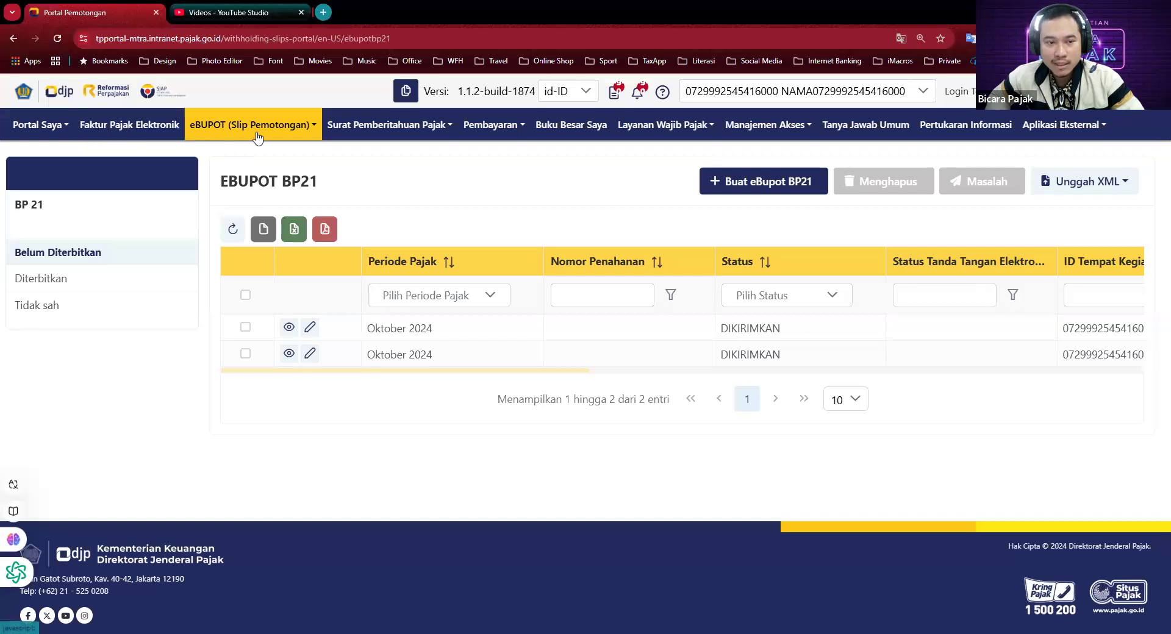
left_click(306, 128)
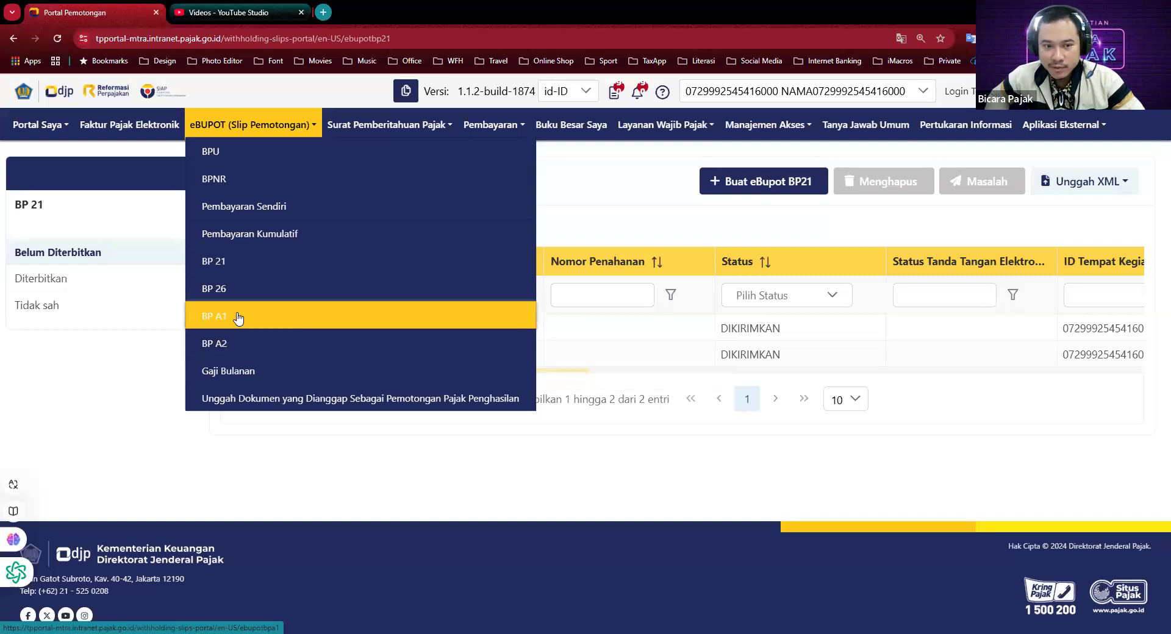
left_click(233, 349)
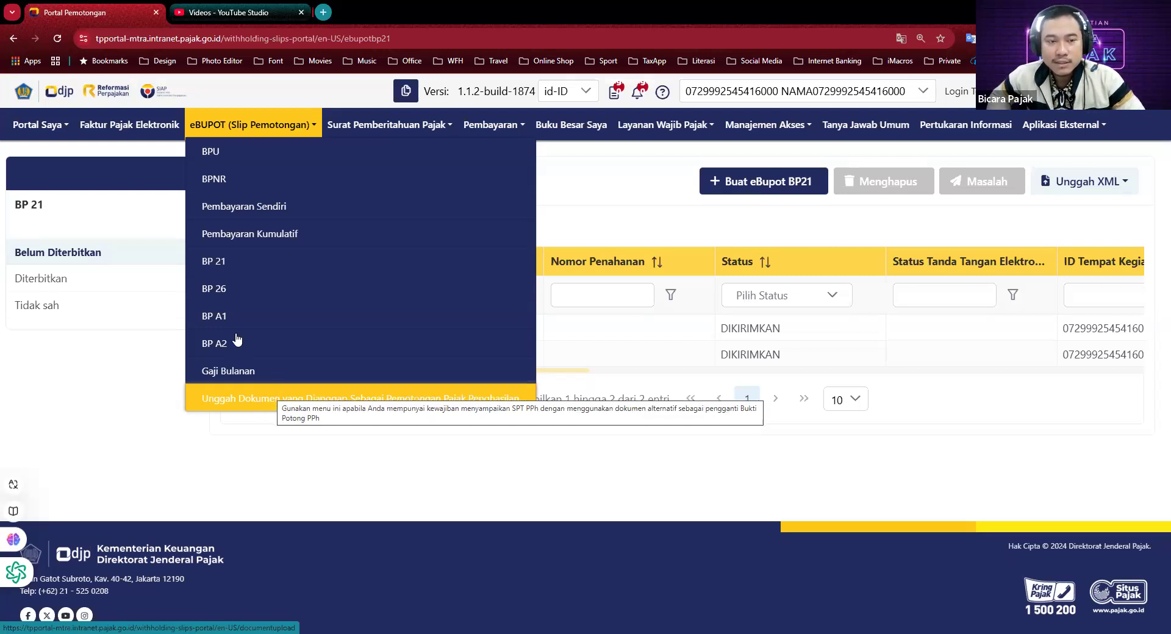
left_click(217, 156)
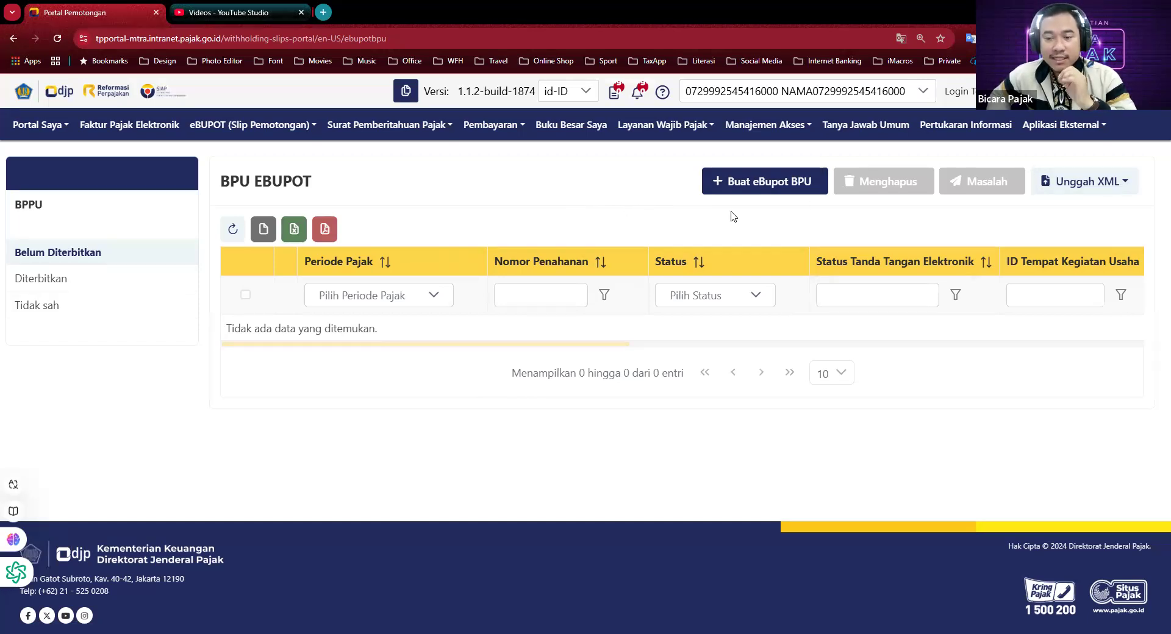
left_click(767, 193)
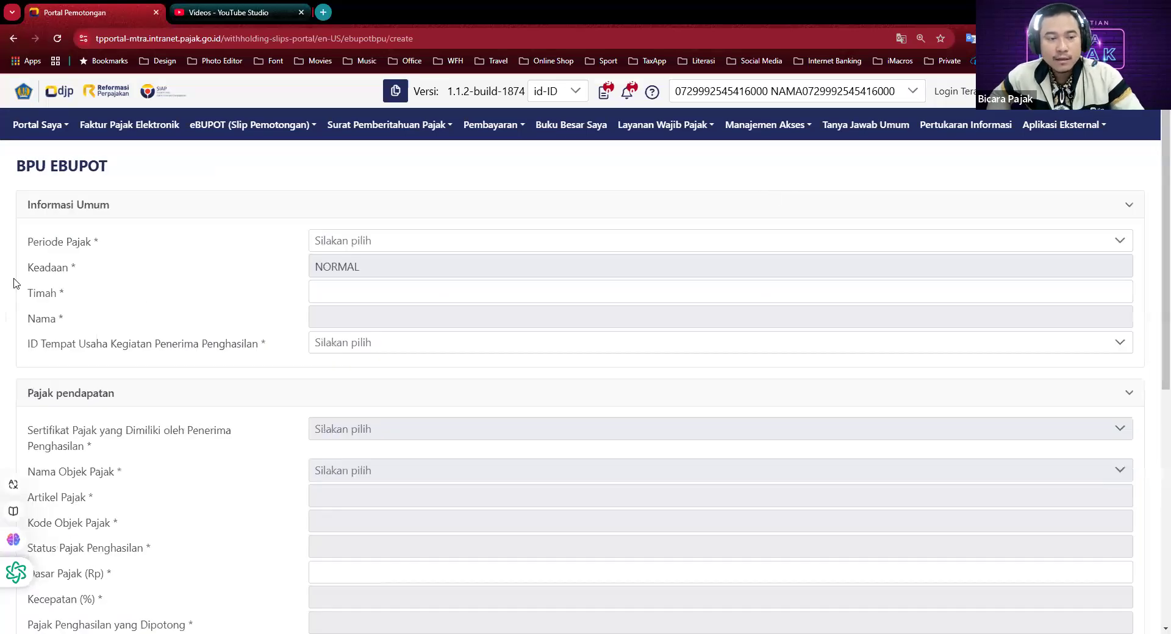
- Set the slip's tax period to 2024 November
left_click(391, 240)
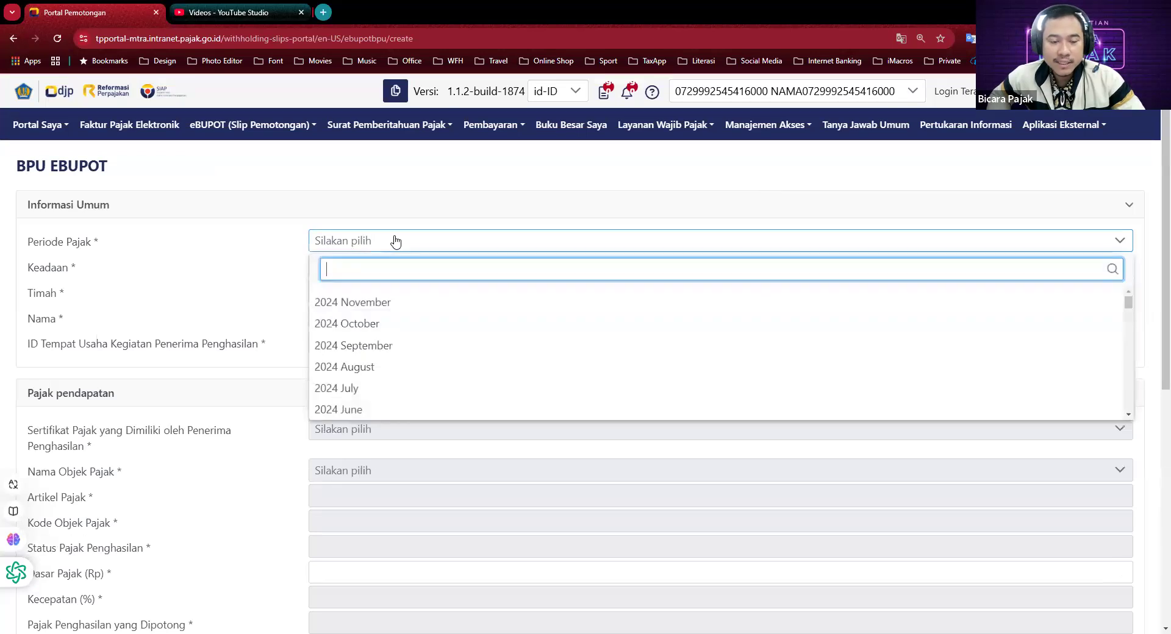
left_click(361, 306)
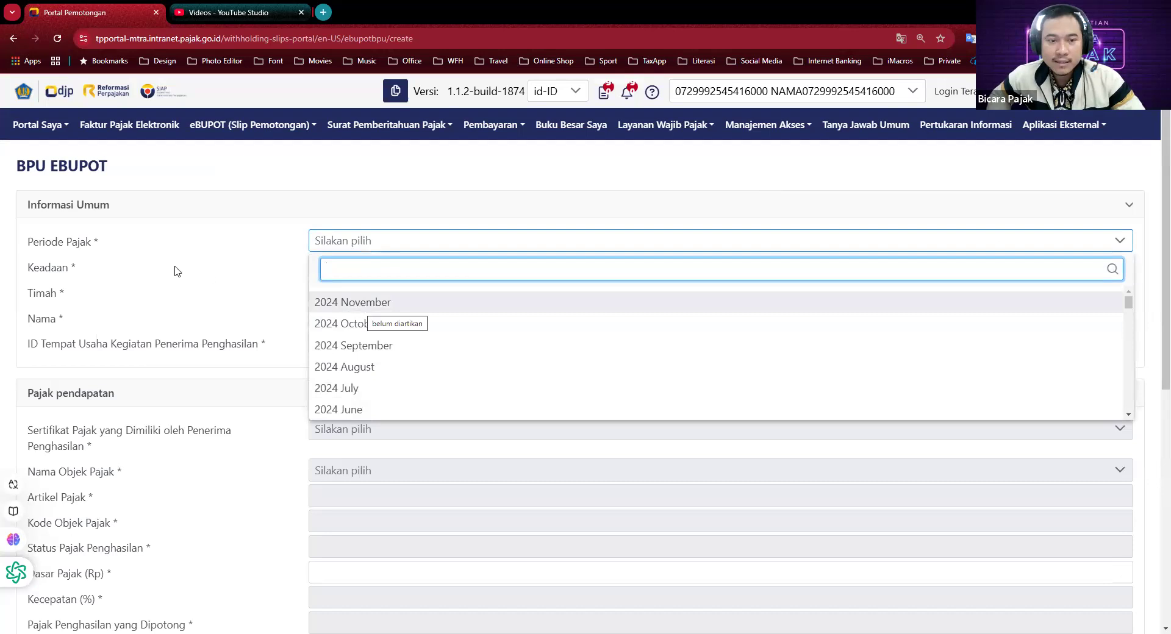
left_click(398, 269)
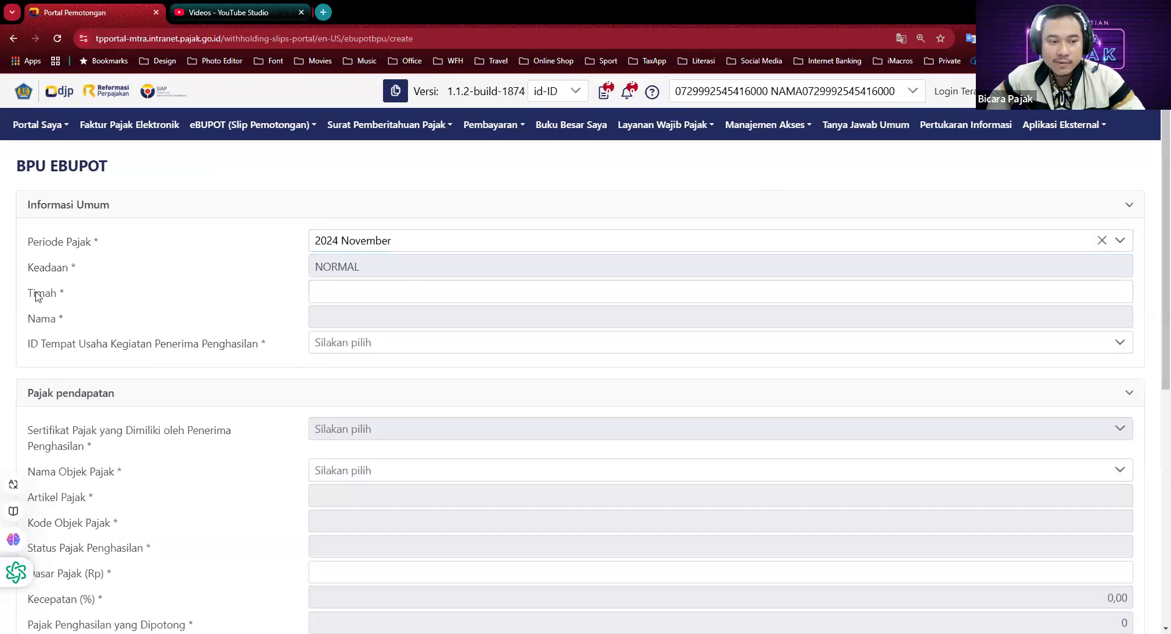
- Switch the page translation from Indonesian to English
left_click(905, 40)
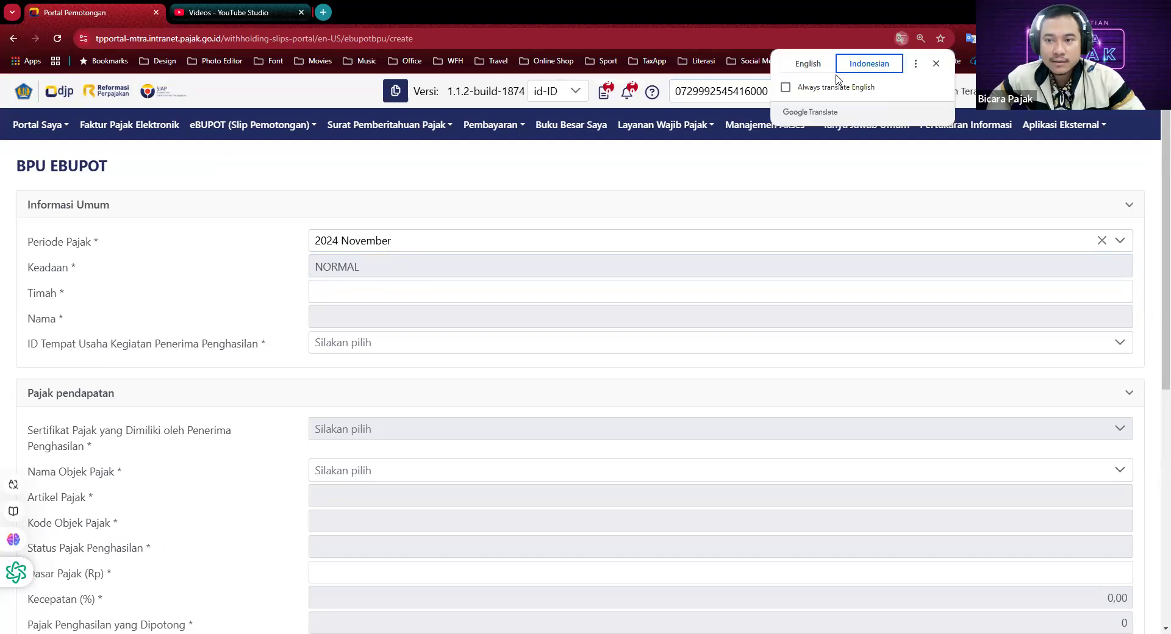
left_click(808, 63)
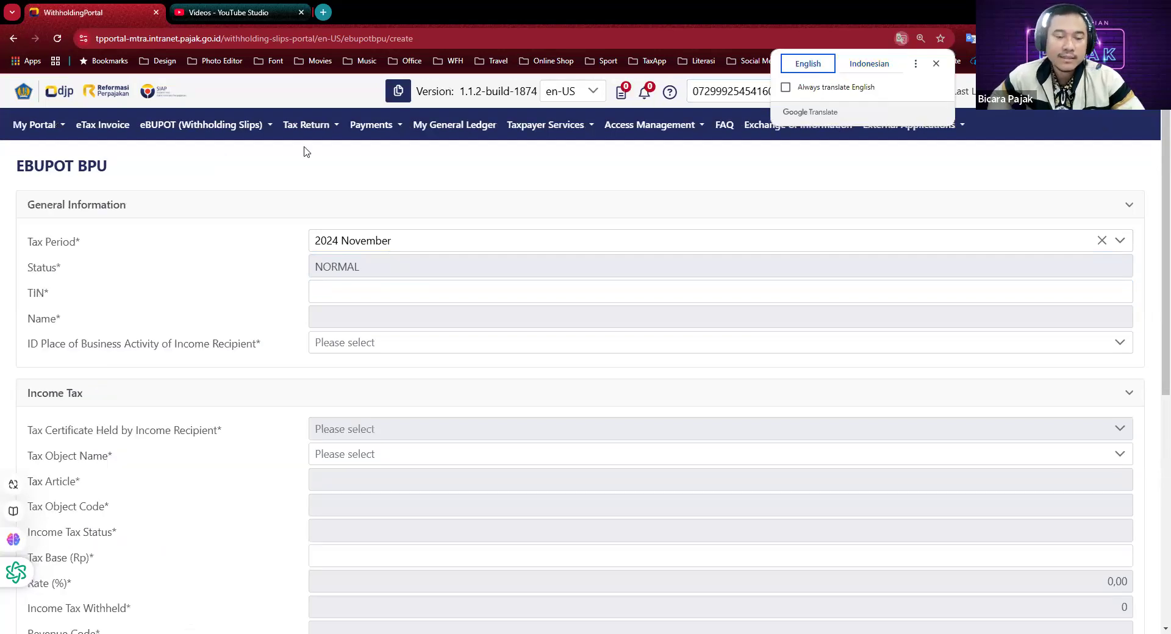
left_click(19, 299)
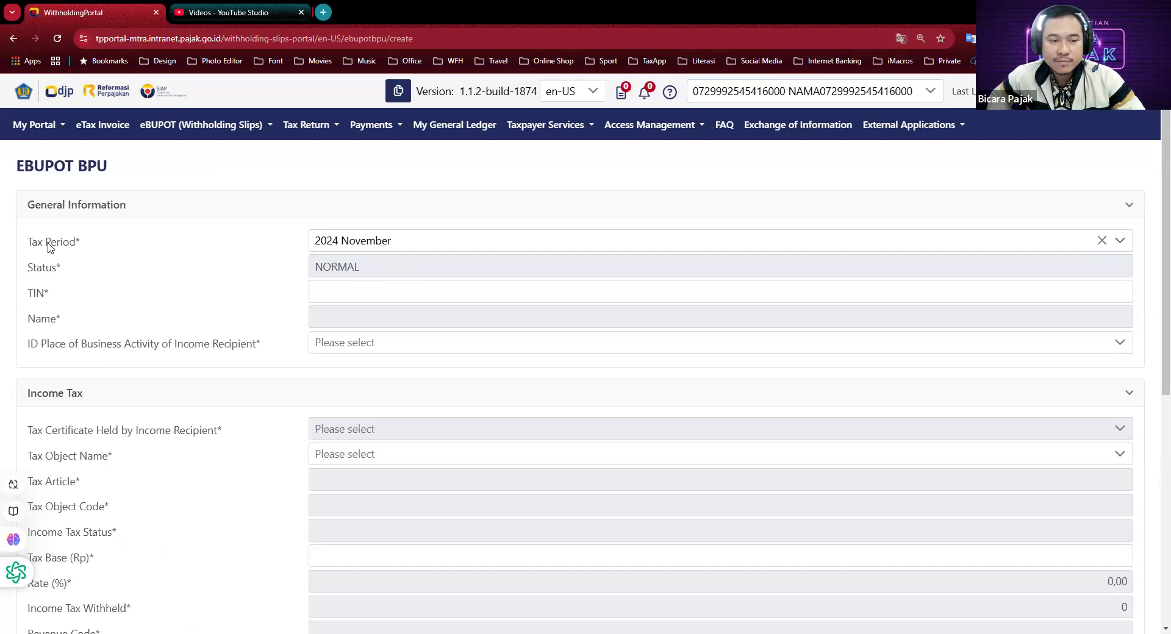
- Inspect the TIN field and the options for the income recipient's place of business activity ID, leaving both empty
left_click(375, 245)
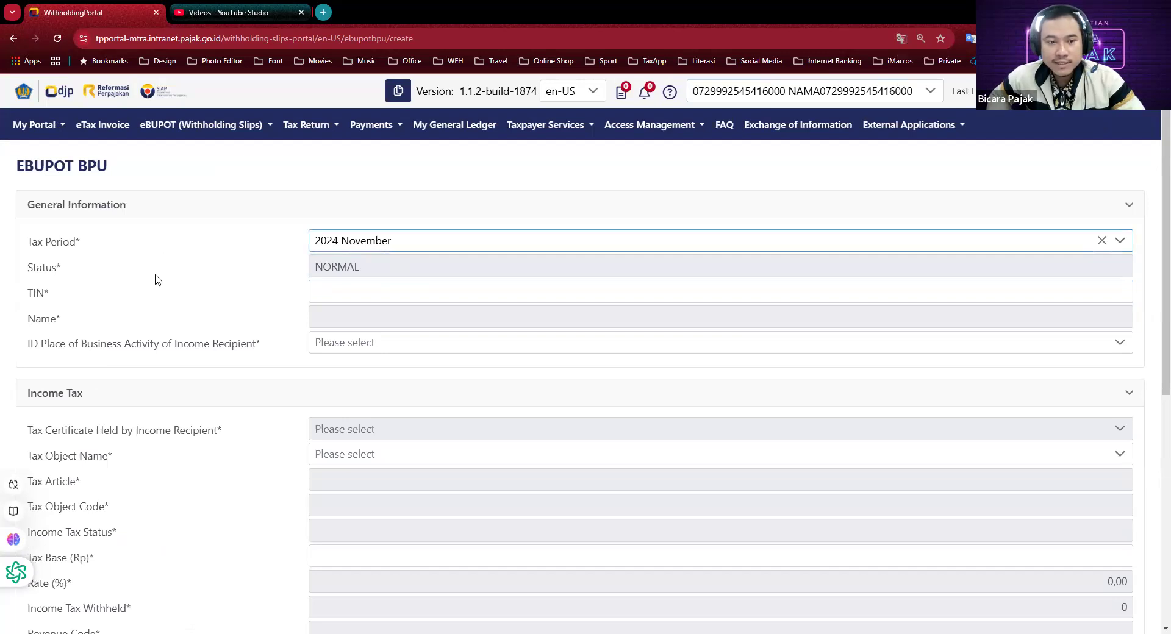
left_click(386, 297)
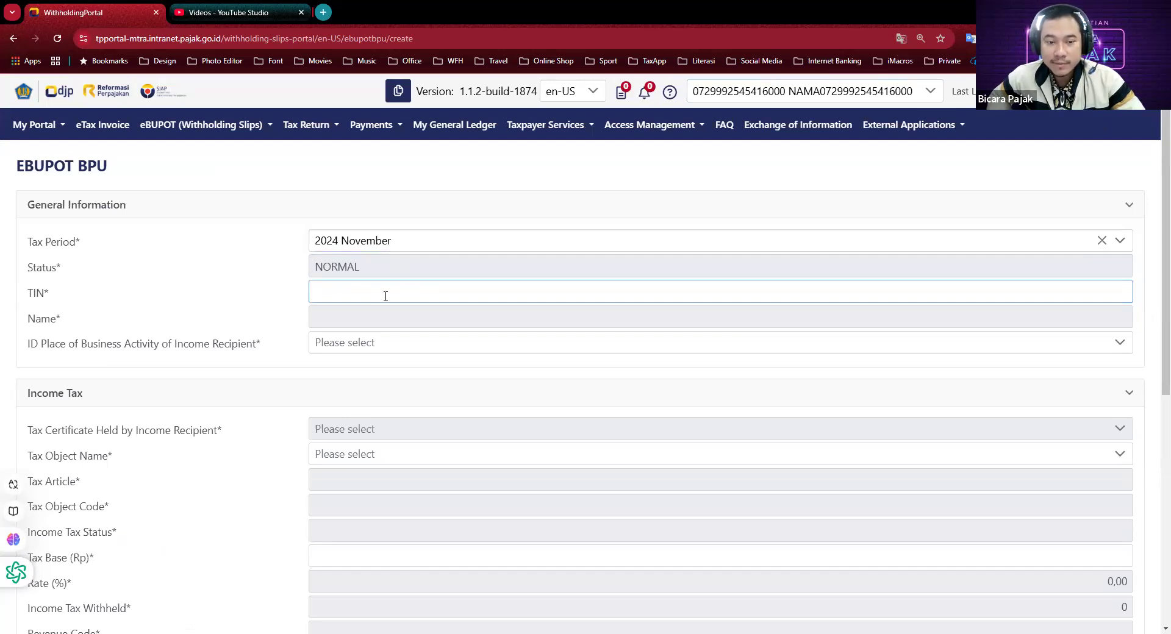
left_click(290, 299)
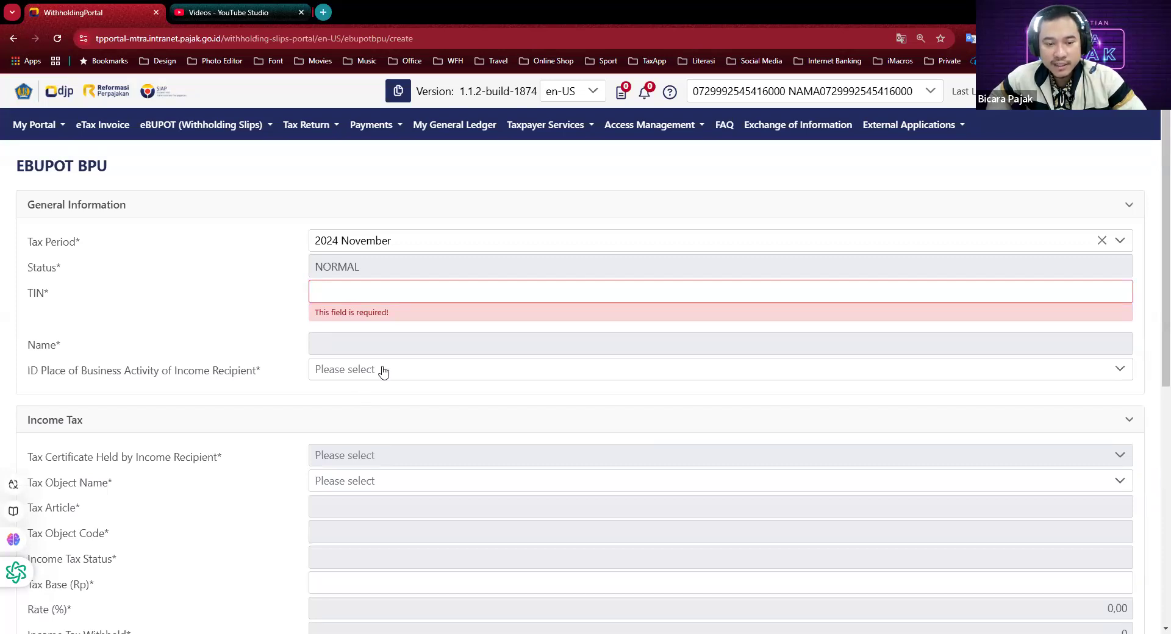
left_click(382, 369)
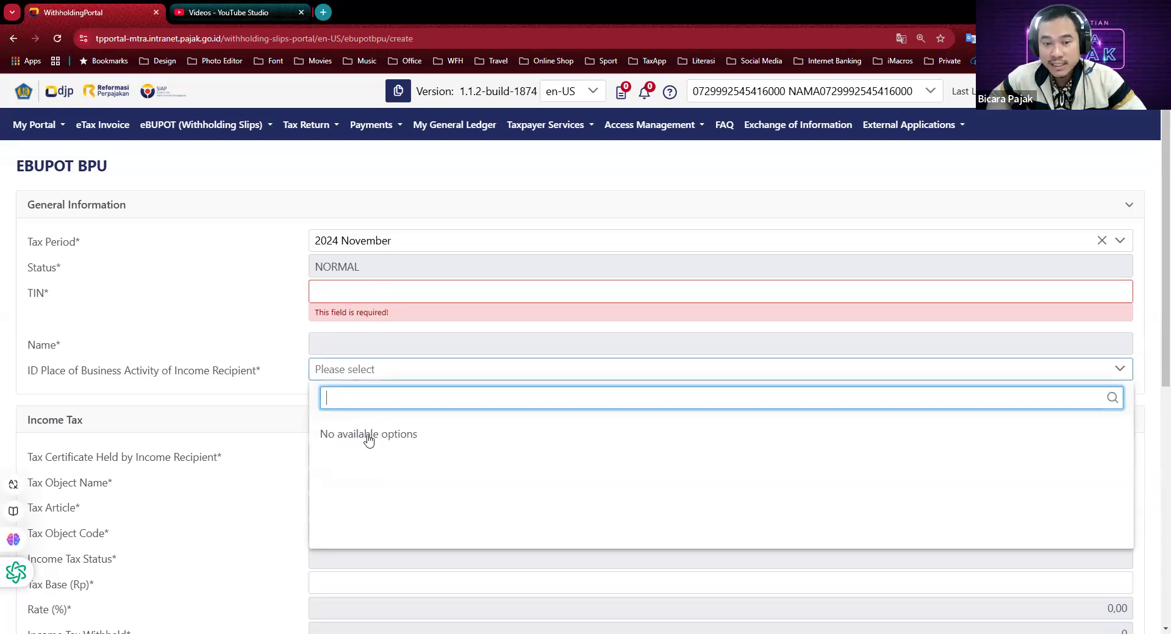
left_click(274, 397)
- Check the Tax Object Name options without choosing one and review the General Information and Income Tax fields
scroll(269, 394, "down", 3)
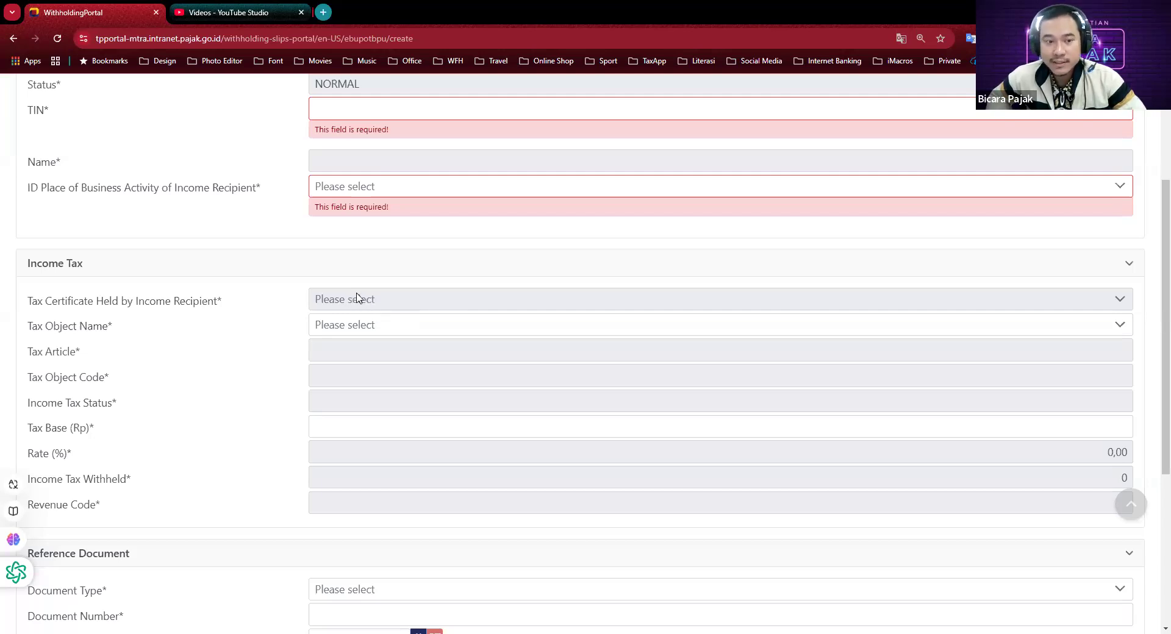
left_click(485, 328)
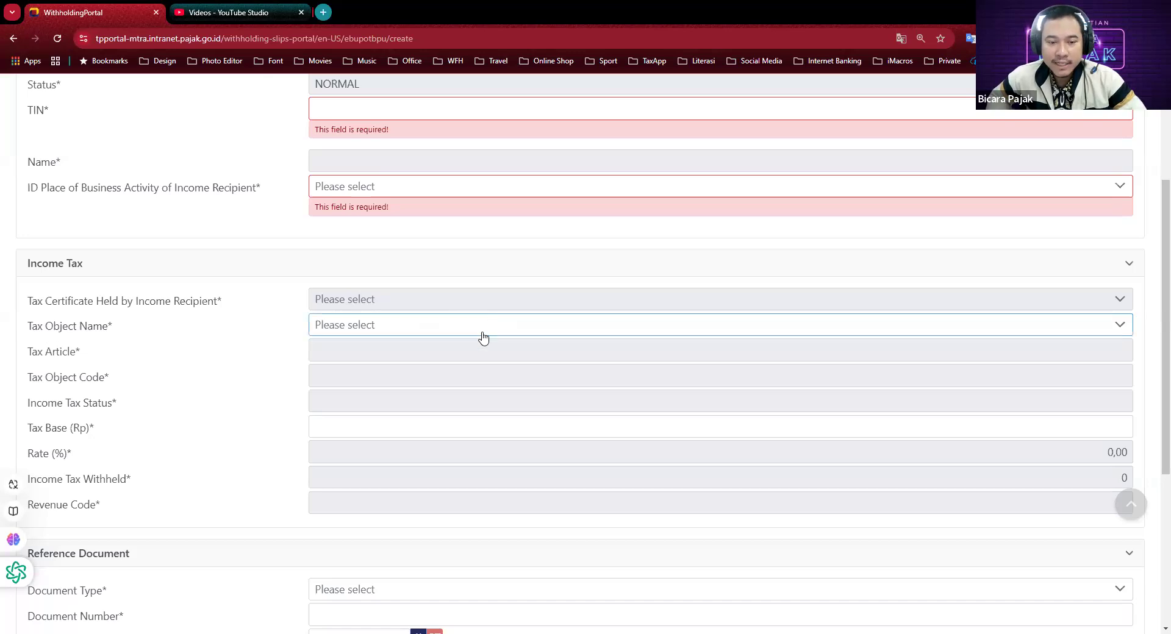
scroll(269, 390, "down", 1)
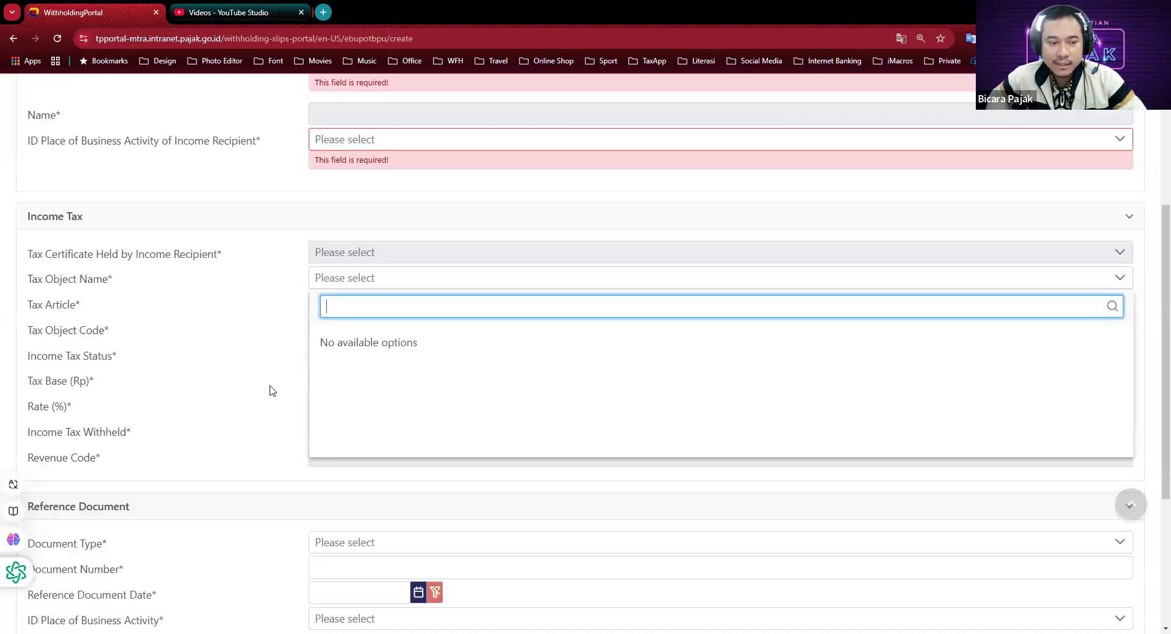
left_click(292, 336)
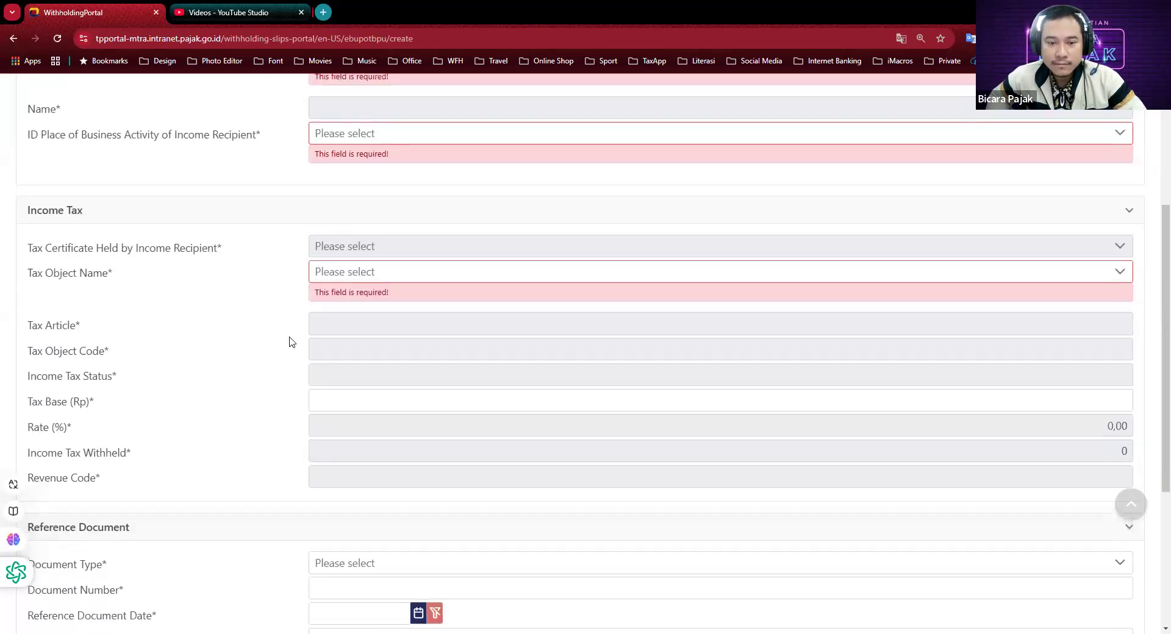
scroll(299, 353, "up", 2)
scroll(306, 417, "down", 2)
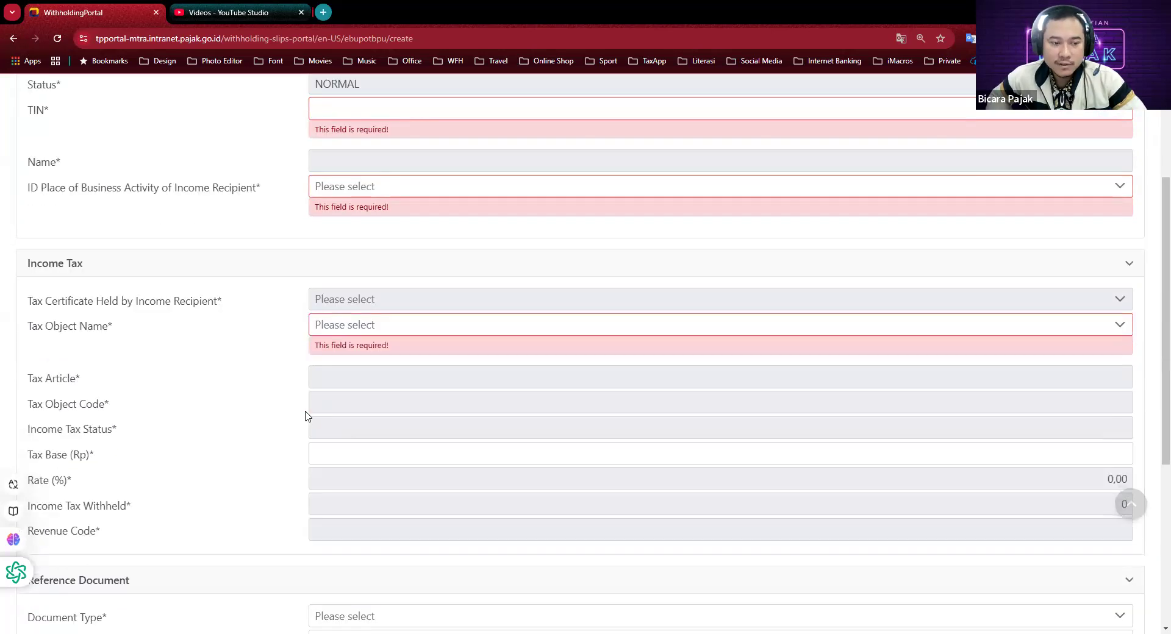
scroll(306, 415, "up", 4)
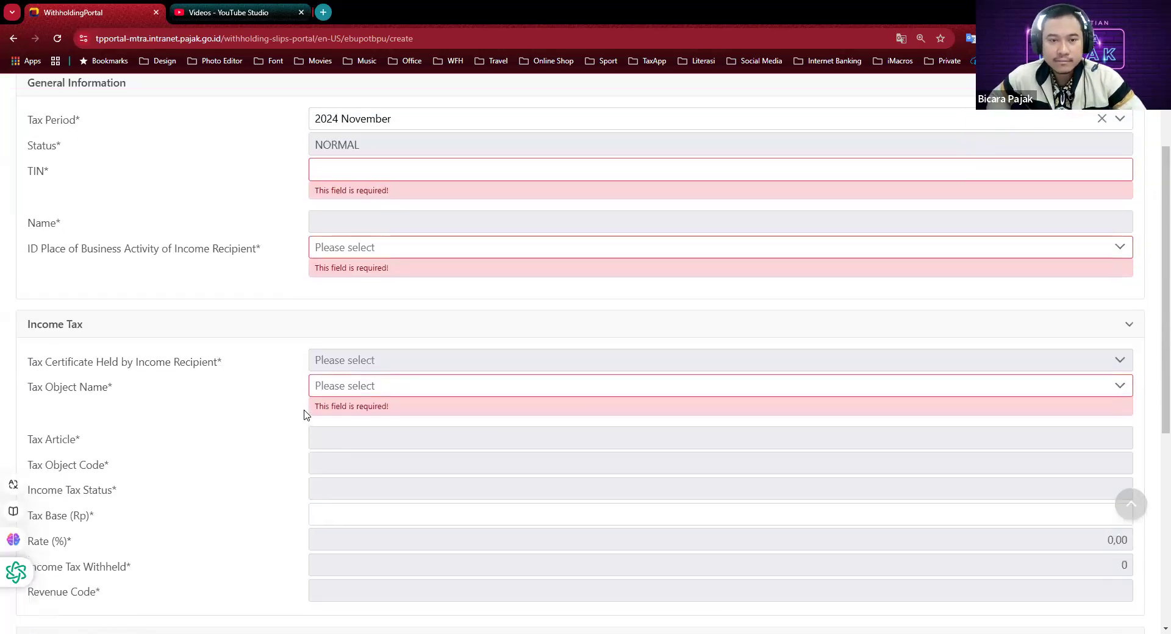
- Set the tax certificate held by the income recipient to No Certificate
scroll(307, 415, "down", 4)
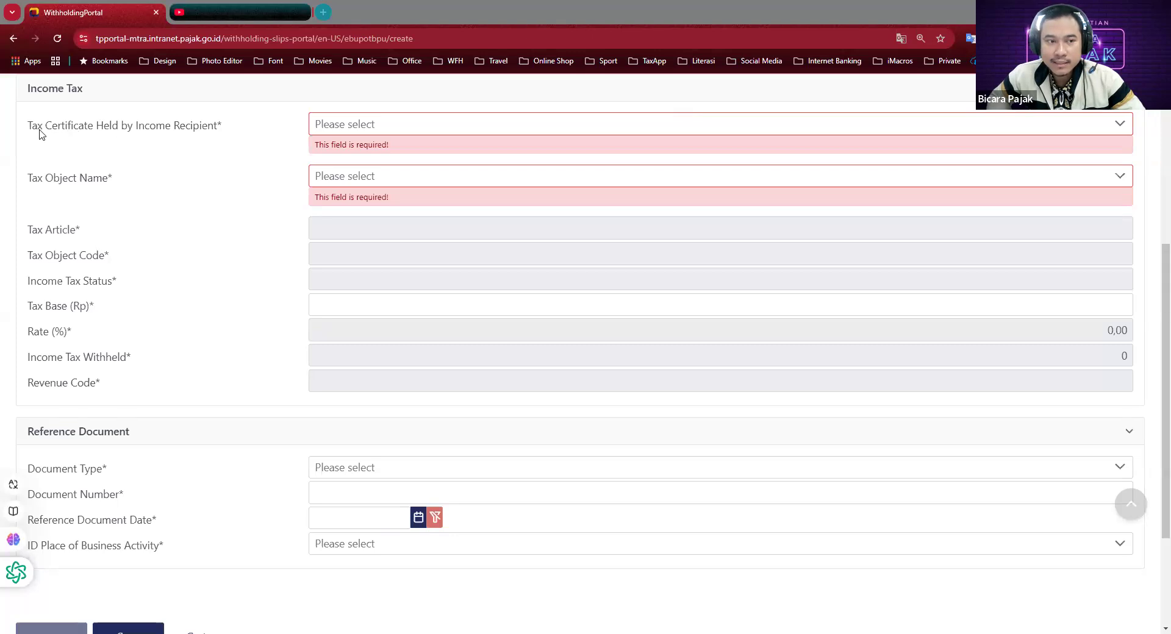
left_click(446, 128)
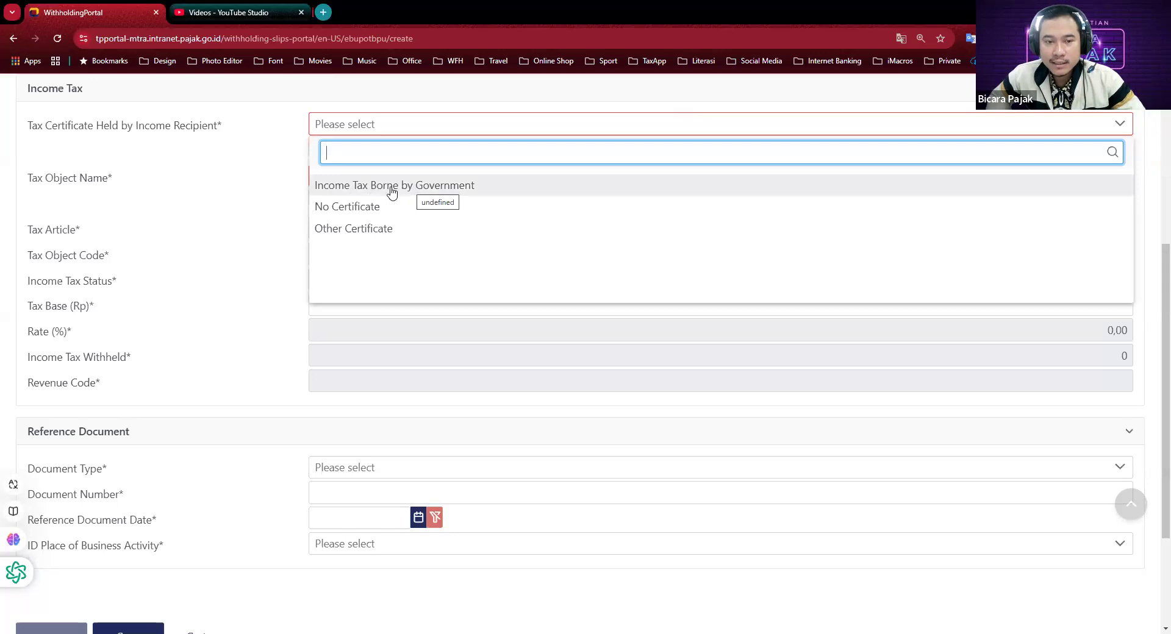
left_click(364, 212)
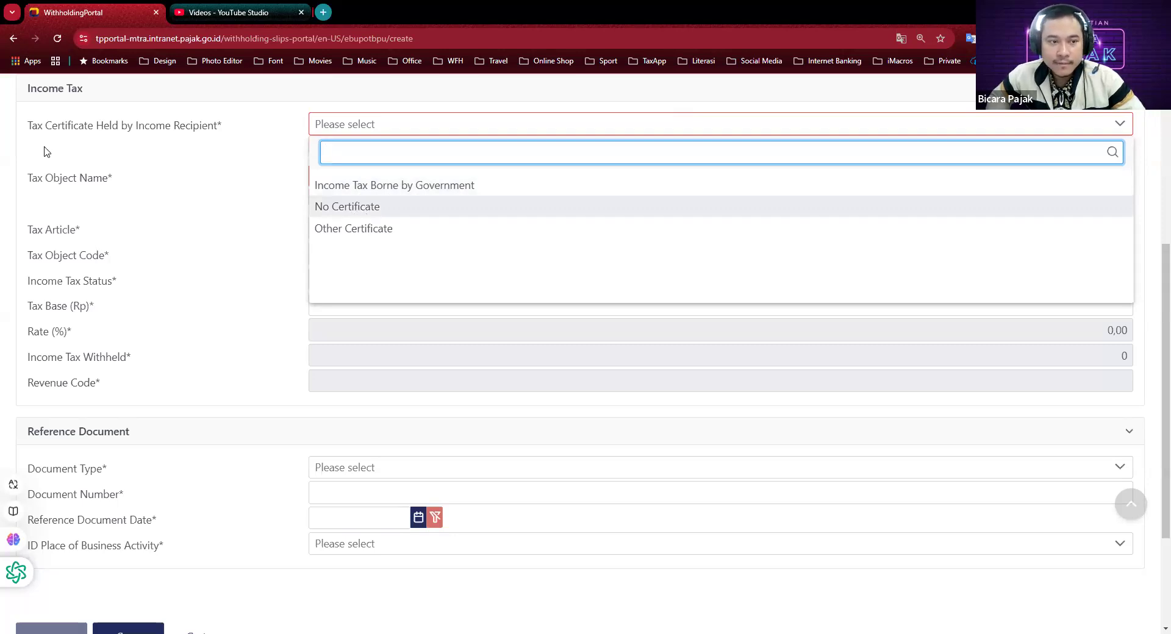
- Browse the available tax objects and set the Tax Object Name to Maklon Services
left_click(354, 156)
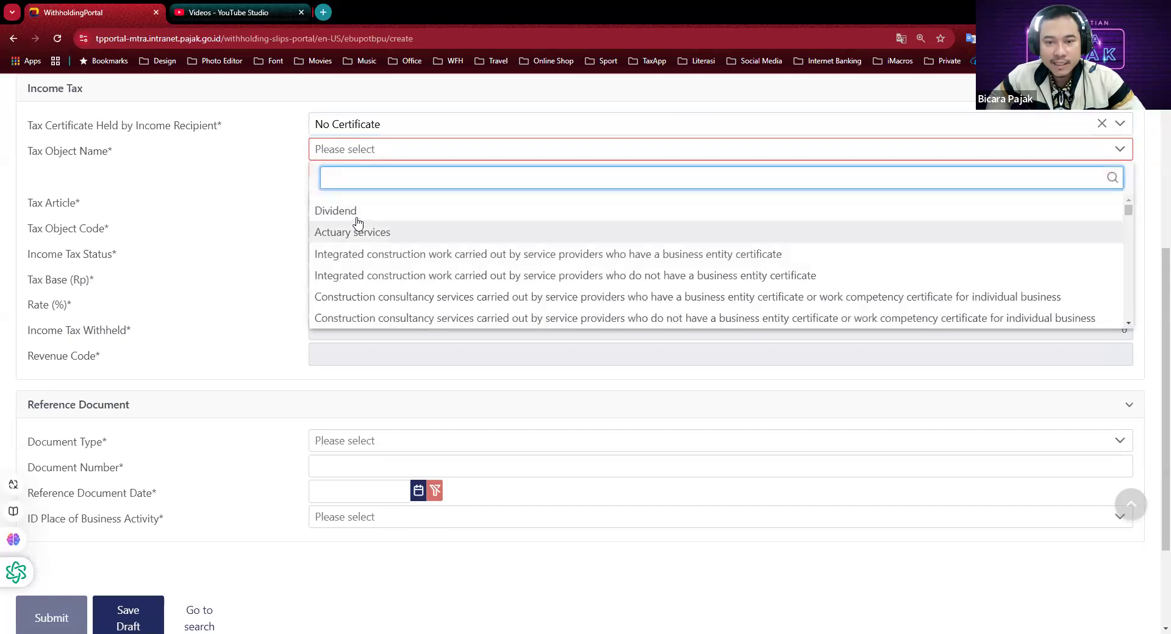
scroll(374, 282, "down", 2)
scroll(373, 282, "up", 2)
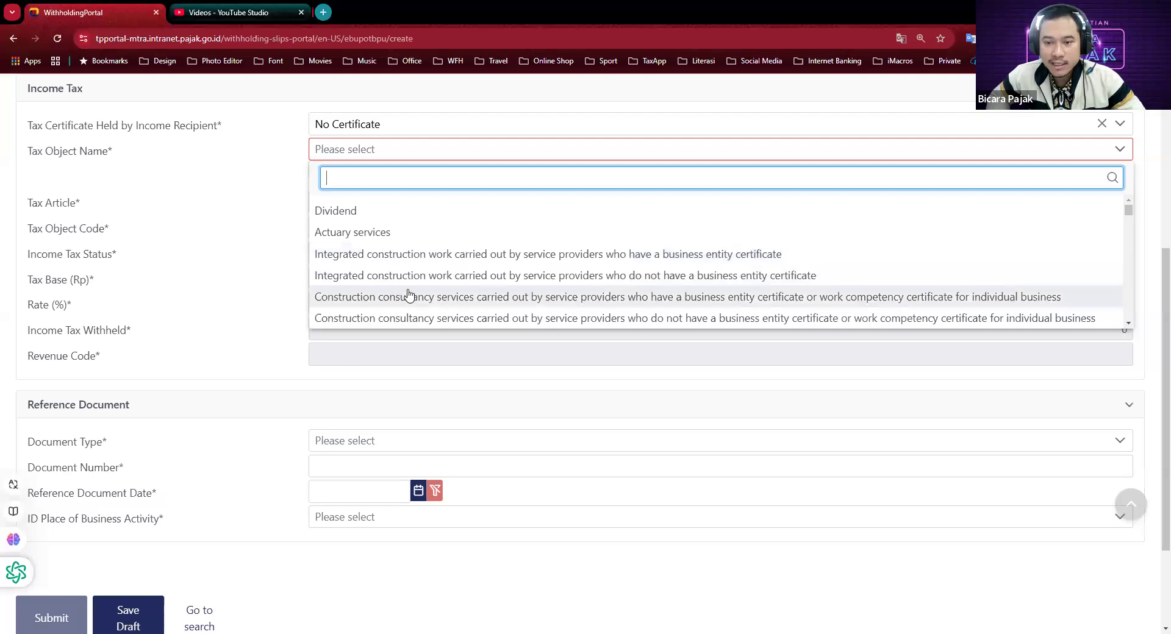
scroll(408, 296, "down", 3)
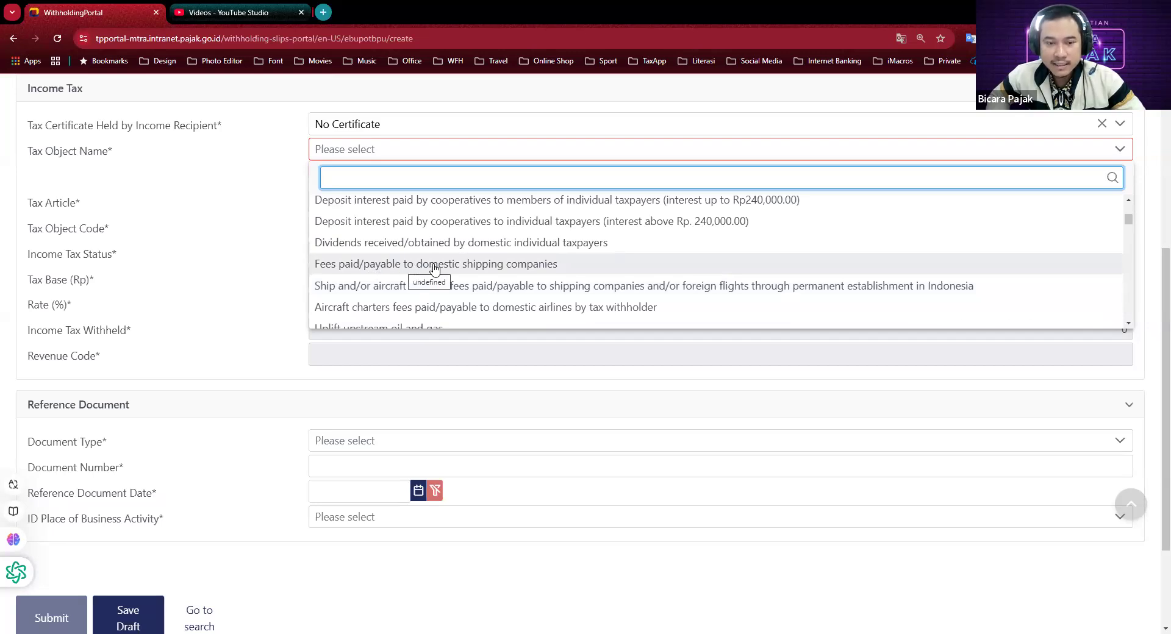
scroll(430, 308, "down", 1)
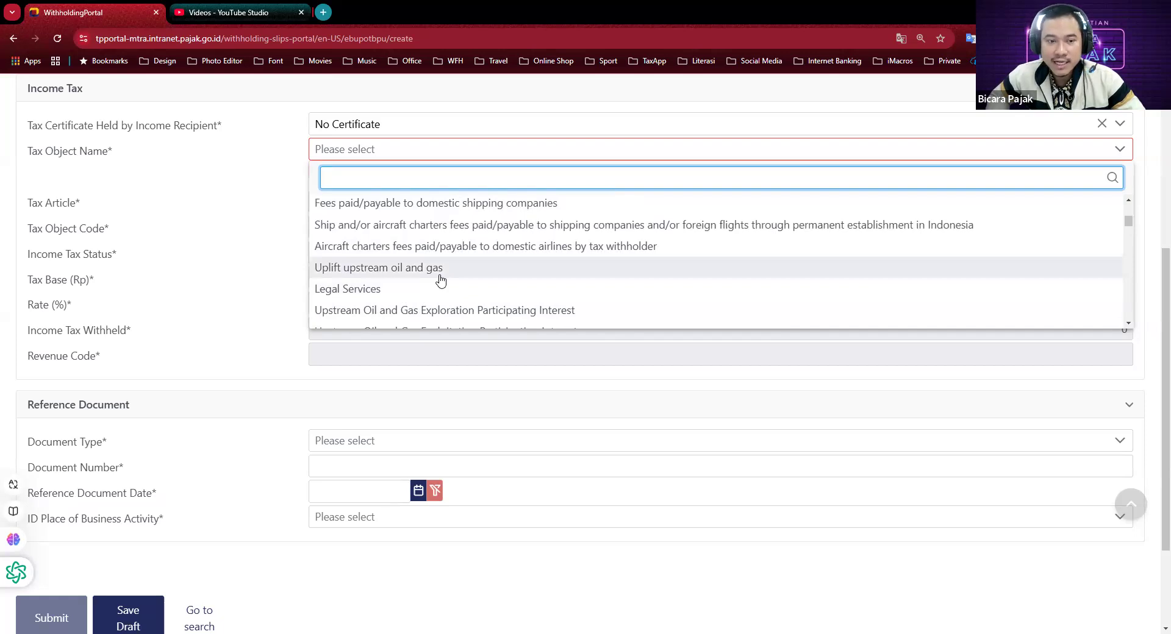
scroll(441, 280, "down", 5)
scroll(414, 298, "down", 10)
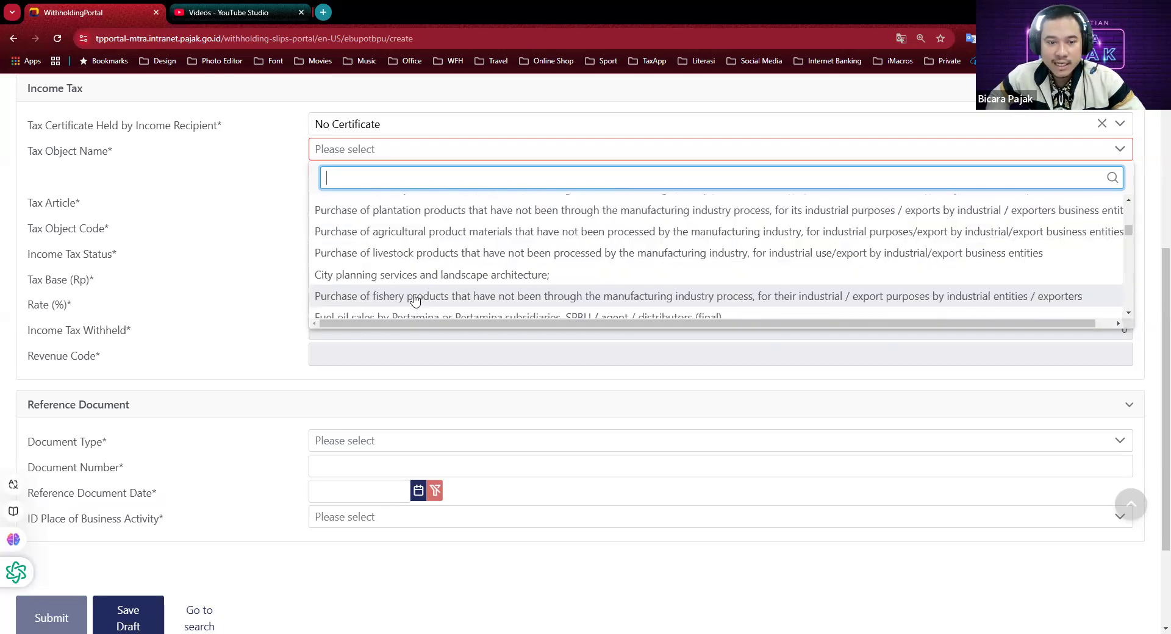
scroll(415, 299, "down", 10)
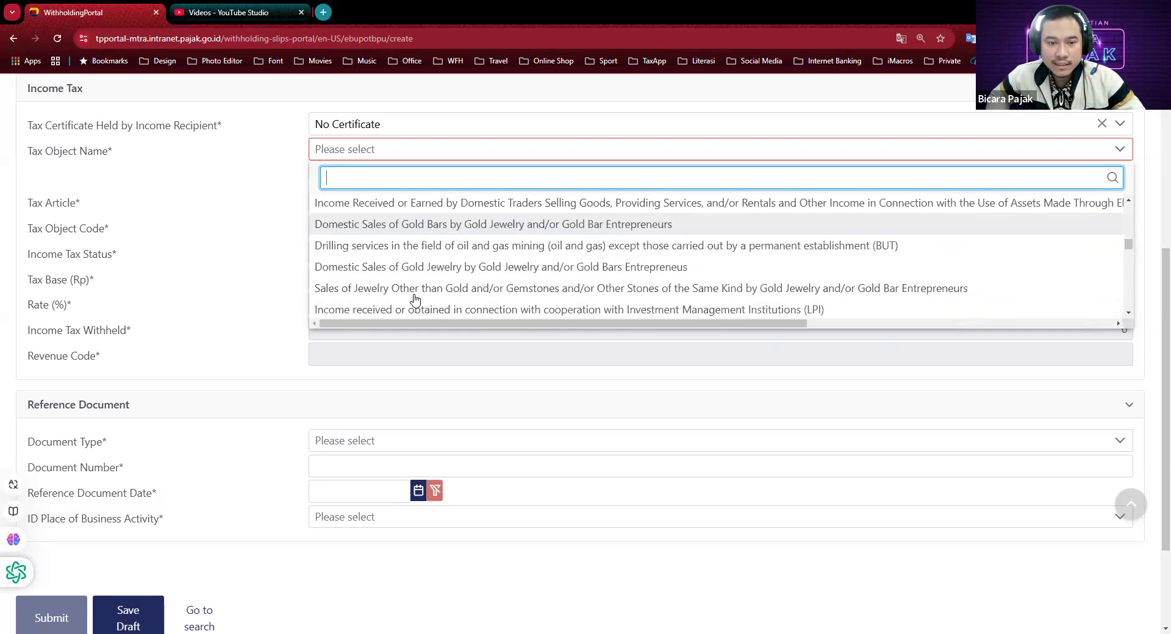
scroll(415, 298, "down", 8)
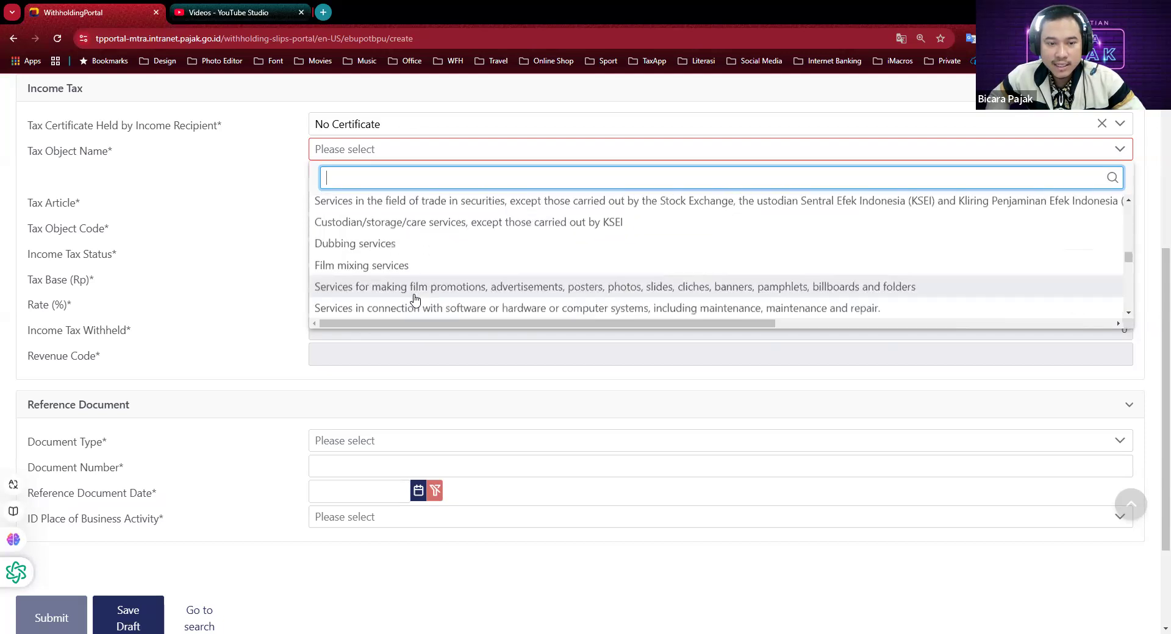
scroll(366, 269, "up", 3)
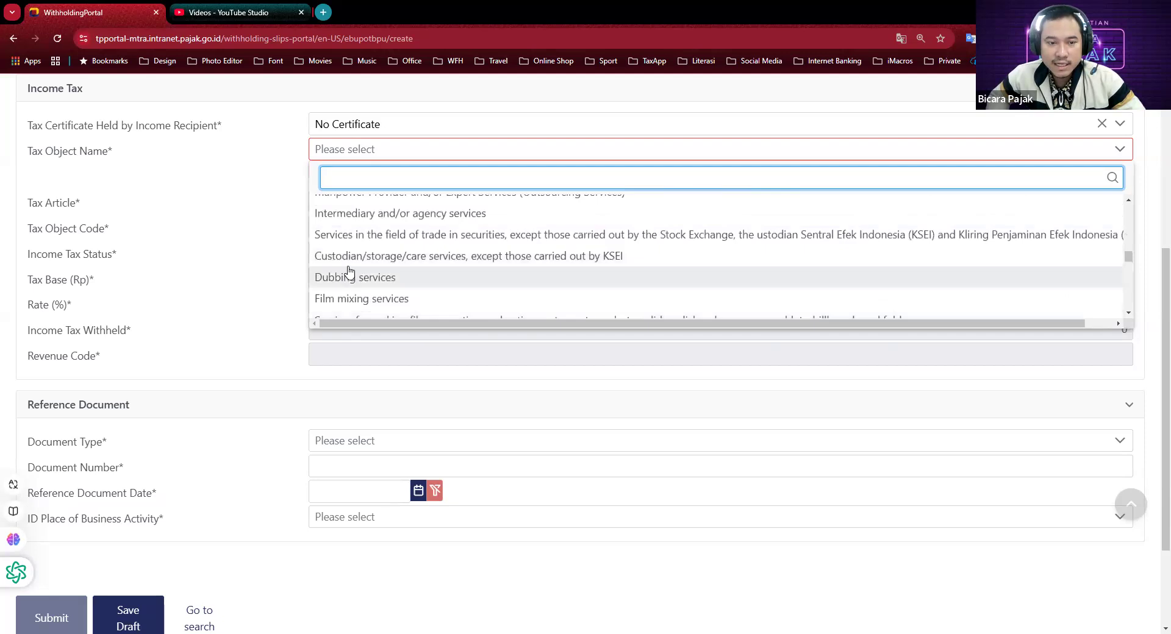
scroll(359, 268, "up", 1)
scroll(360, 263, "up", 1)
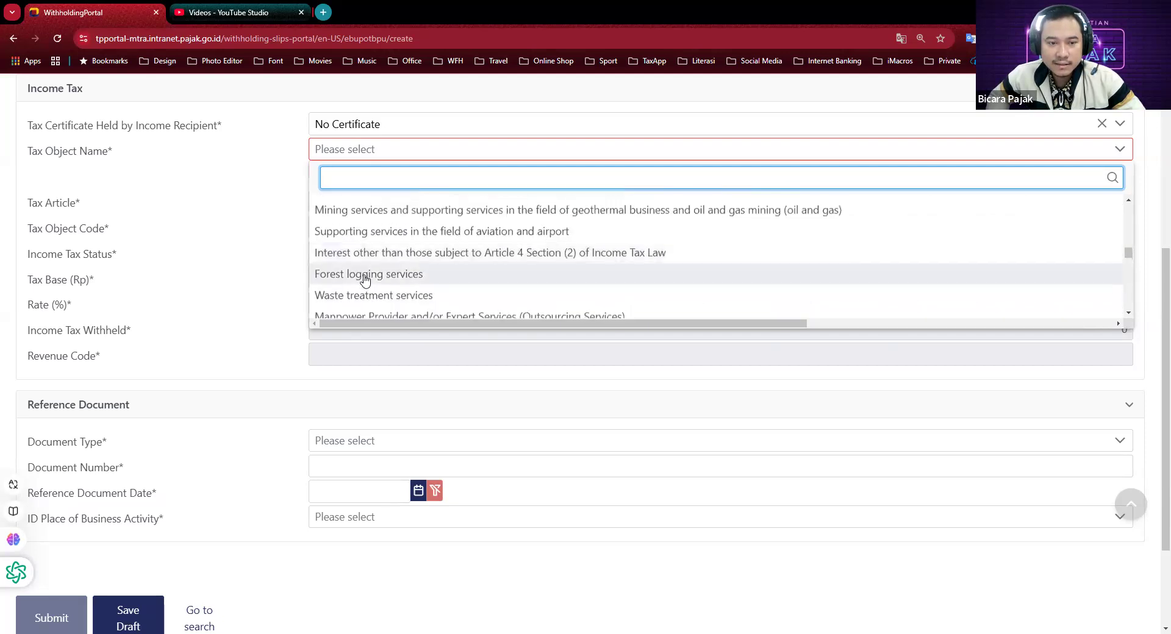
scroll(367, 268, "up", 1)
scroll(369, 274, "down", 3)
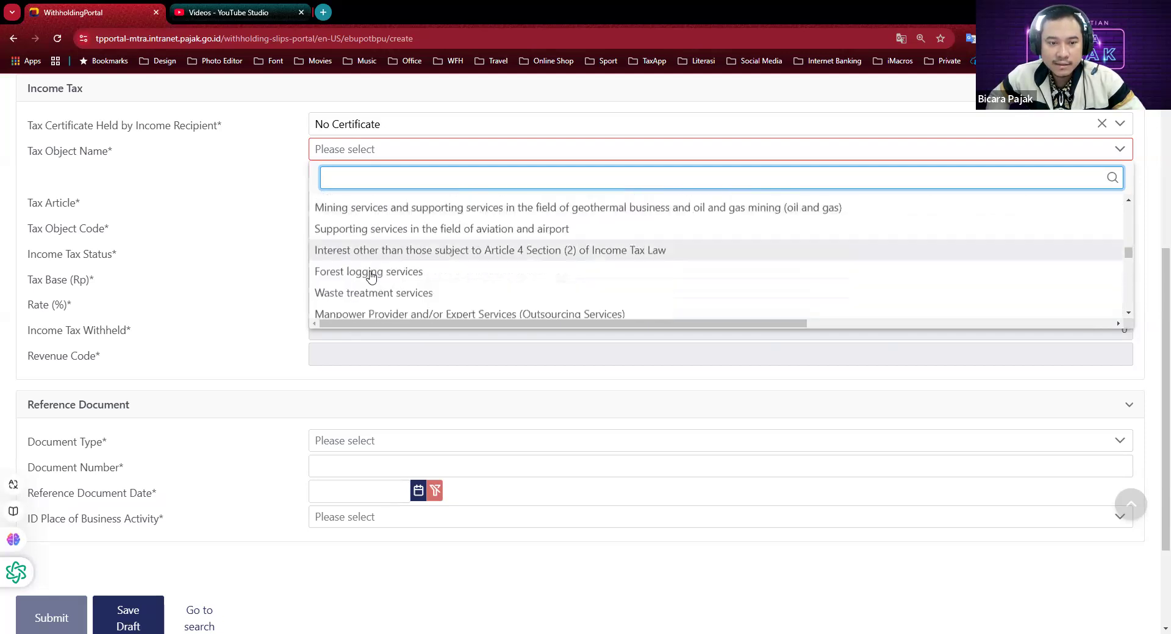
scroll(374, 301, "down", 4)
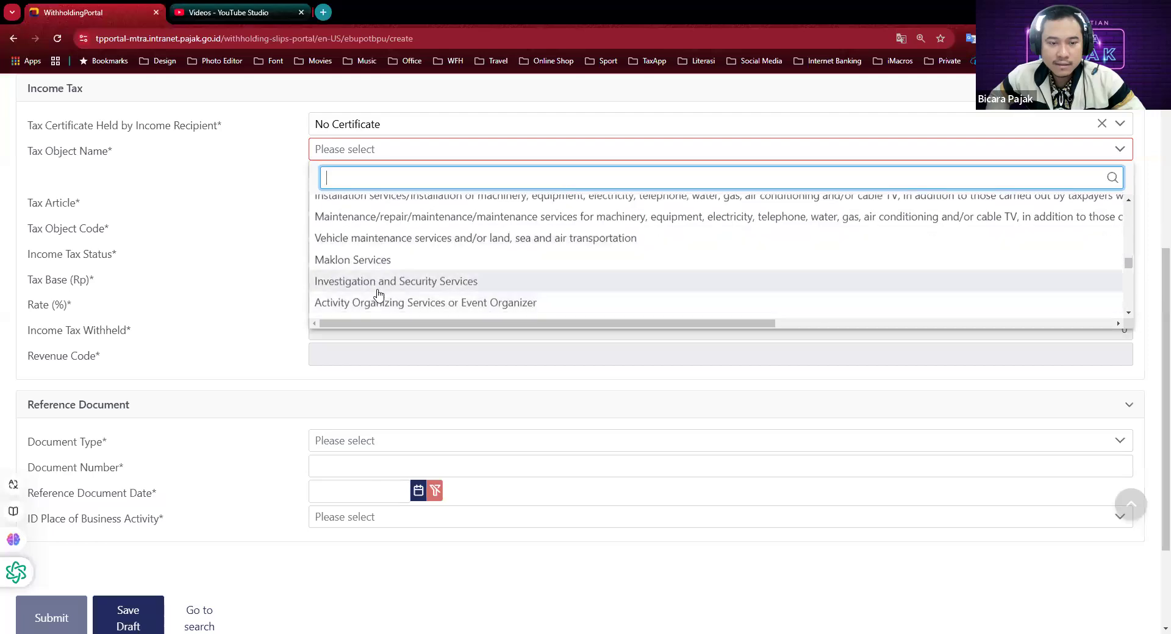
scroll(378, 286, "up", 1)
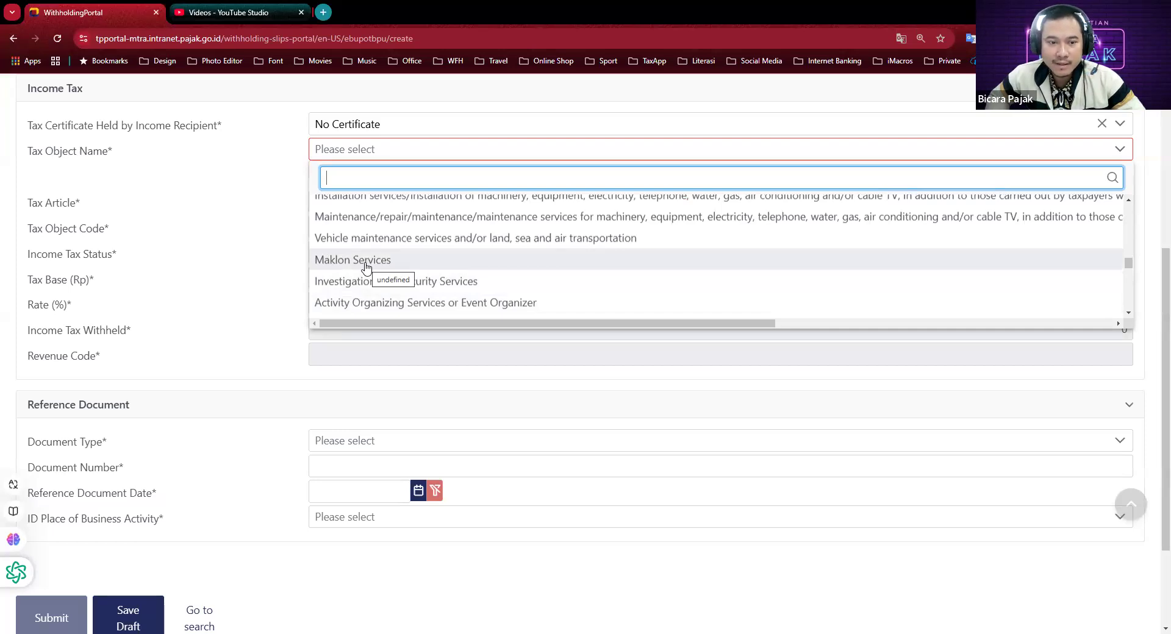
left_click(366, 265)
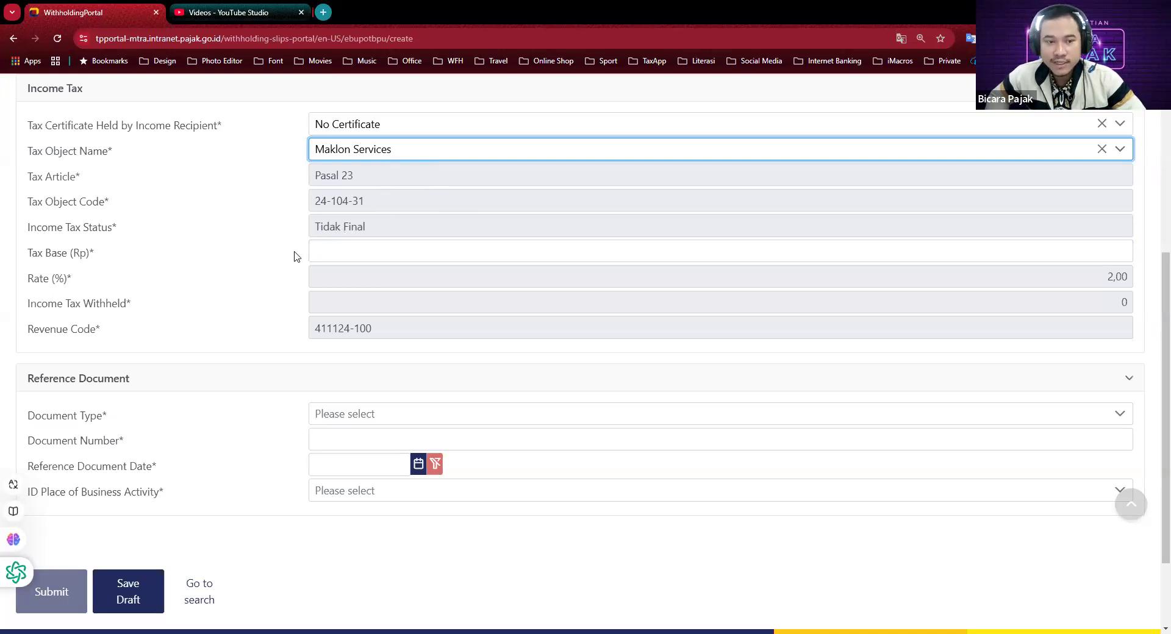
- Enter a Tax Base of Rp 10.000.000 in the Income Tax section so the withheld tax is calculated
left_click(468, 257)
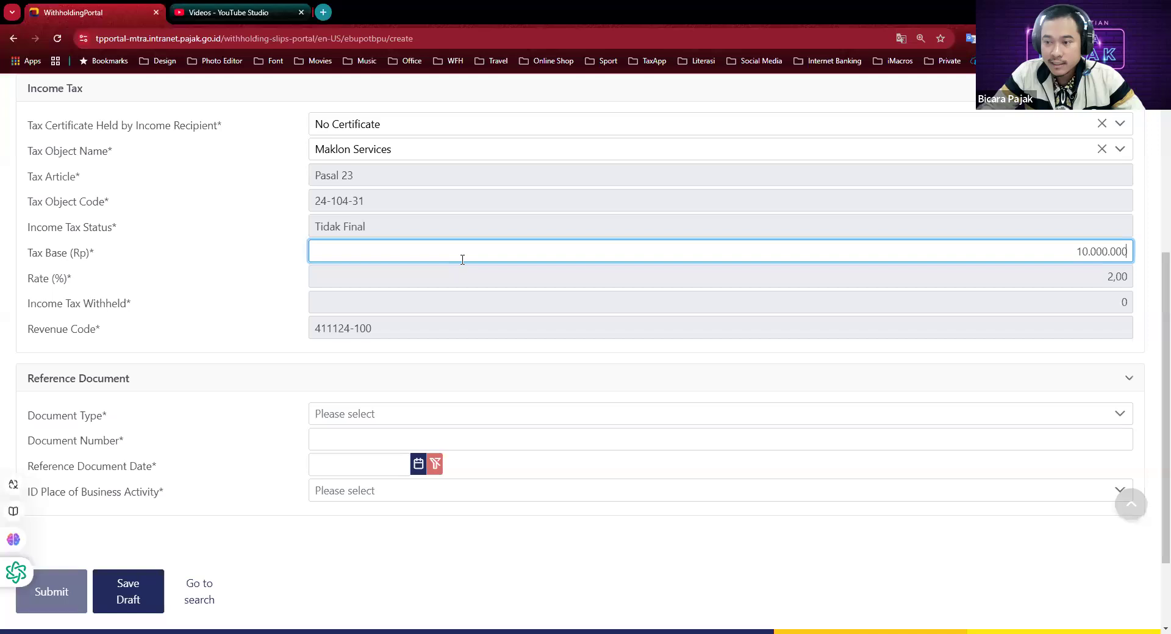
left_click(470, 287)
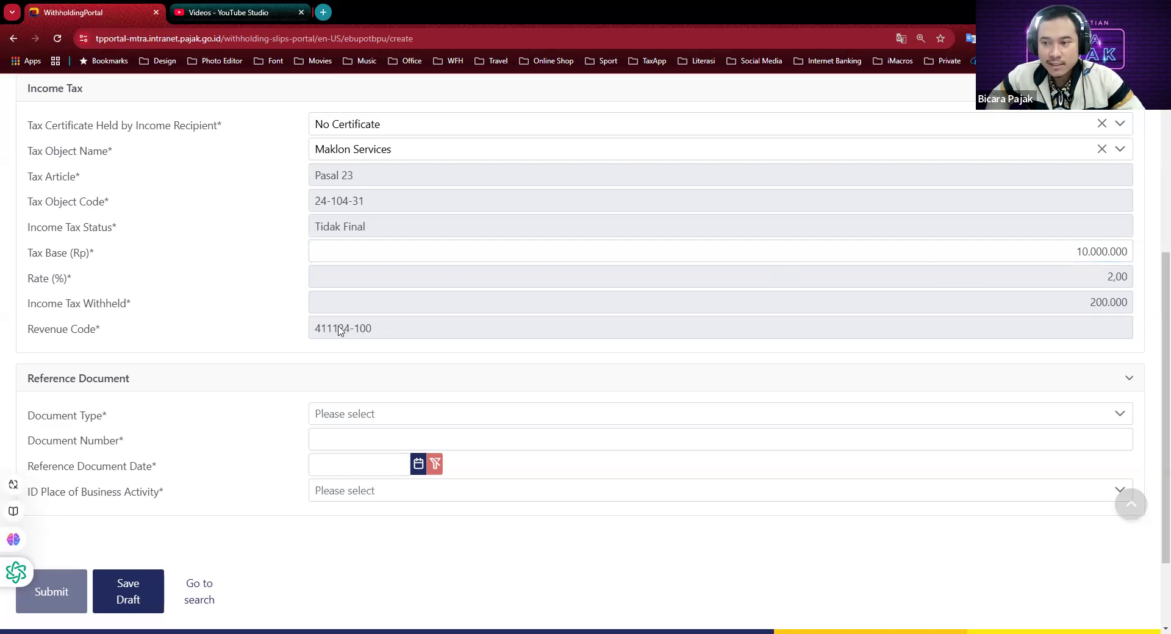
- Set the Document Type of the reference document to Commercial Invoice
scroll(160, 405, "down", 1)
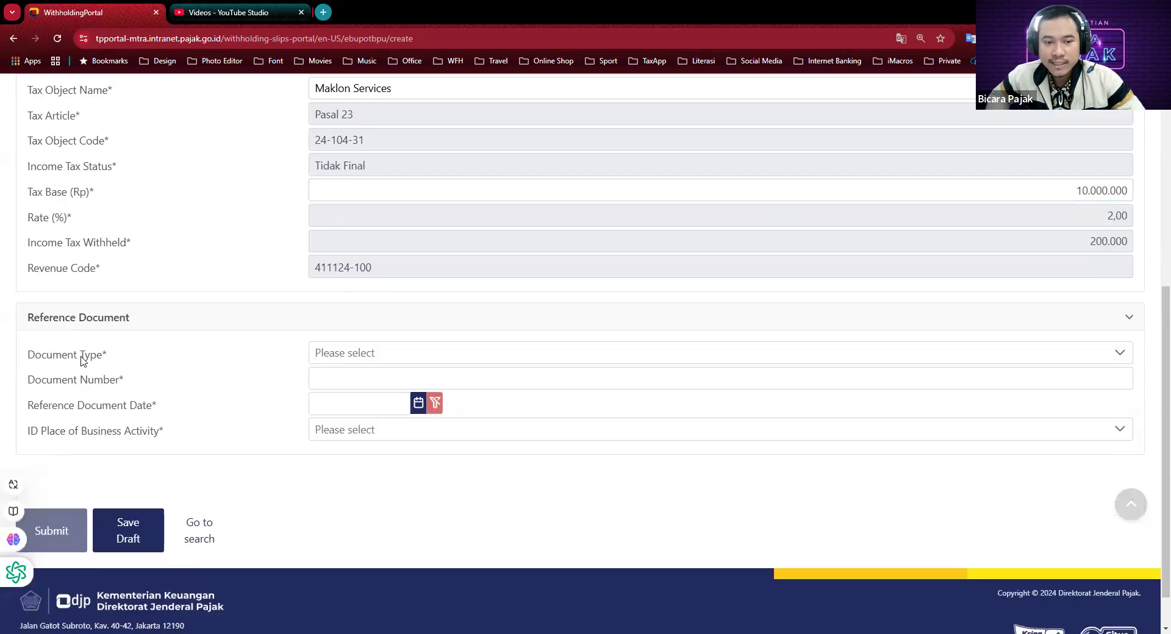
left_click(390, 359)
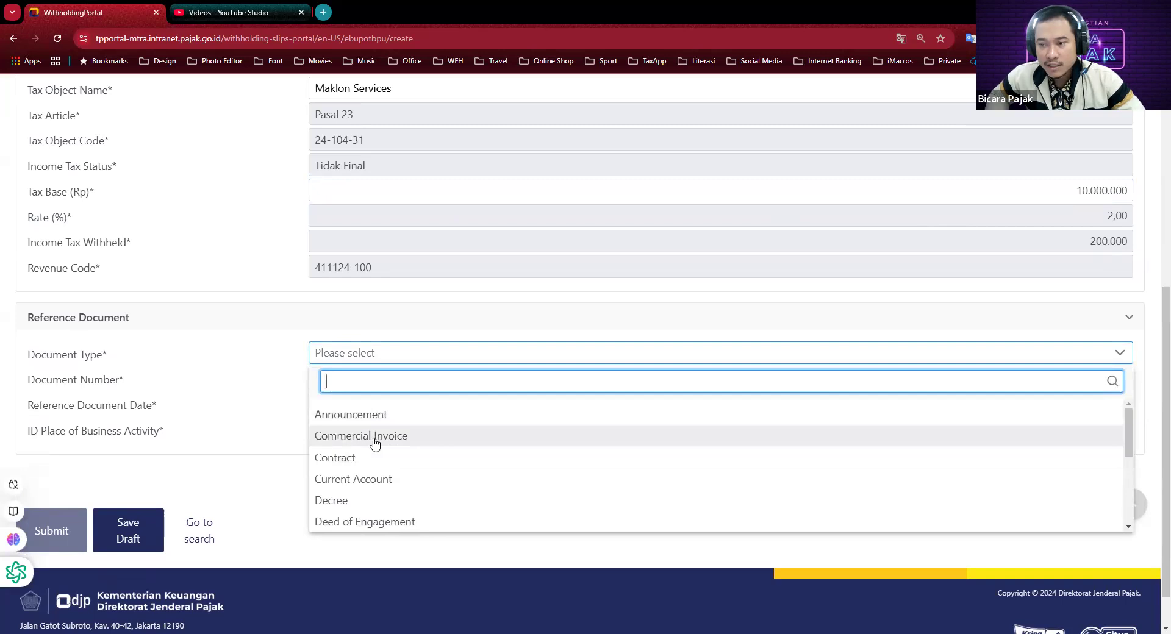
scroll(373, 485, "down", 1)
scroll(372, 487, "up", 1)
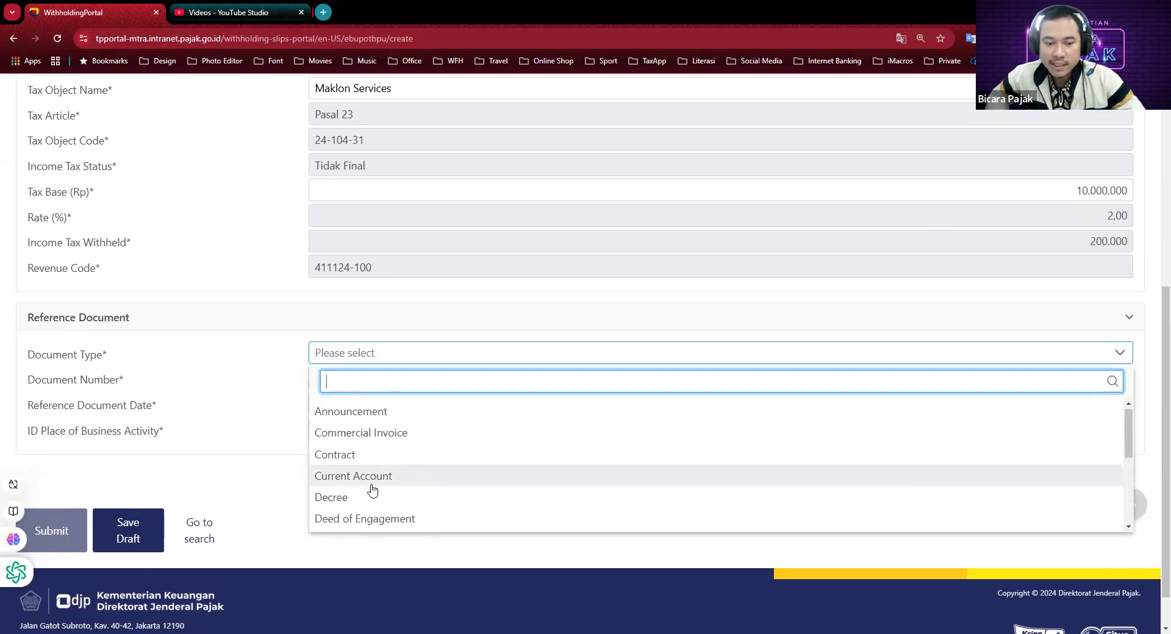
left_click(368, 438)
- Enter 1 as the reference document's number and set its date to 22-11-2024
left_click(364, 382)
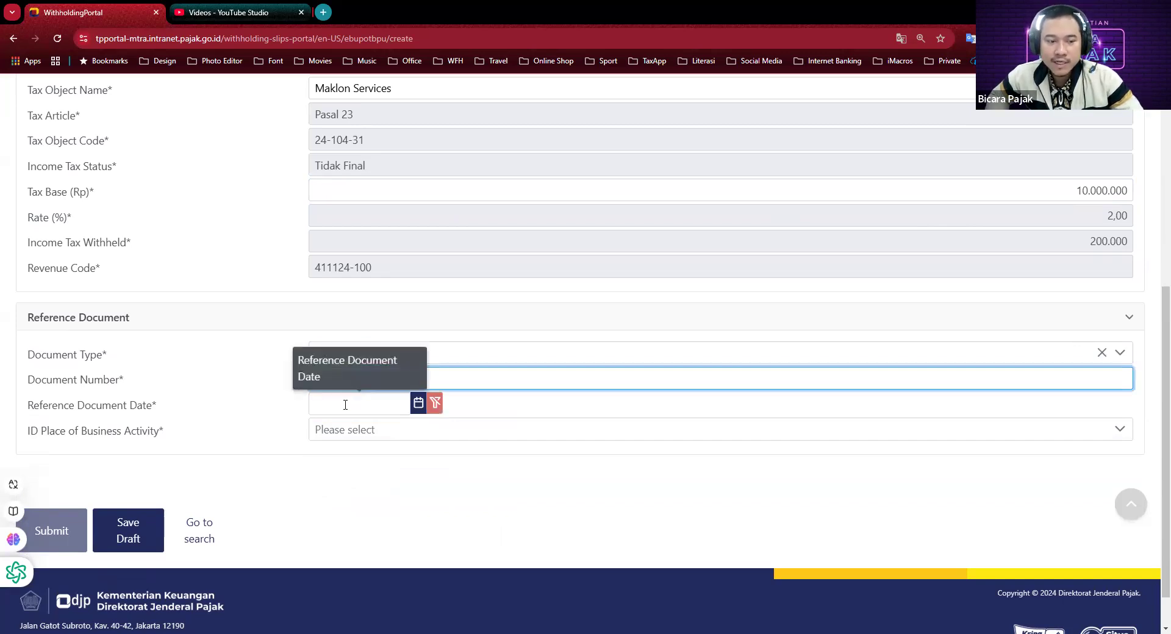
key("Tab")
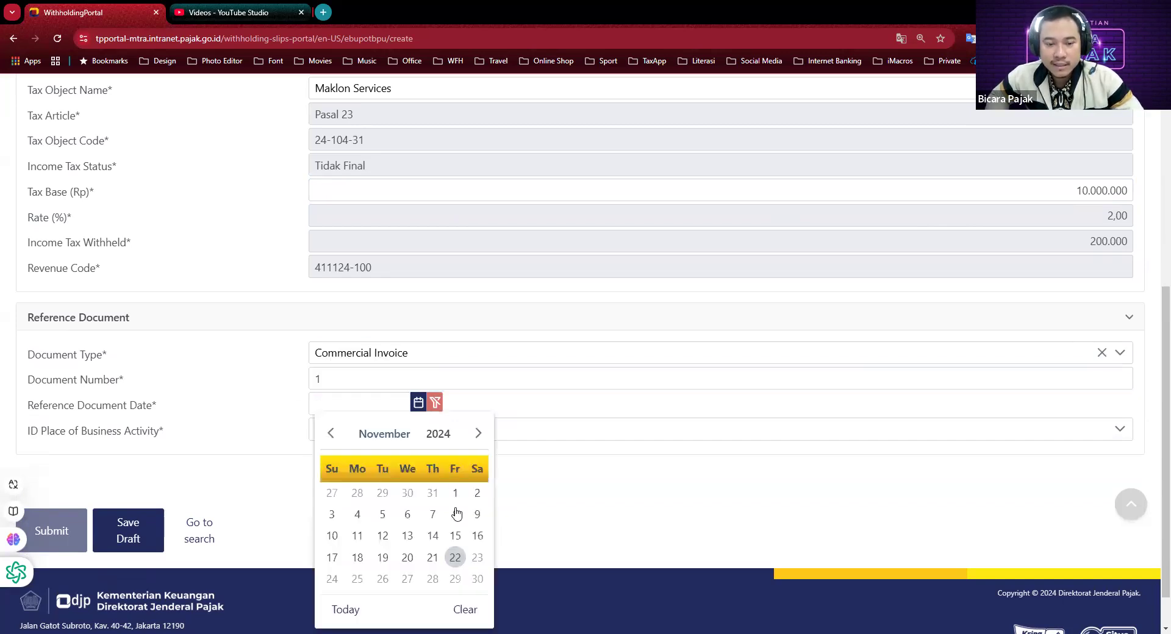
left_click(454, 558)
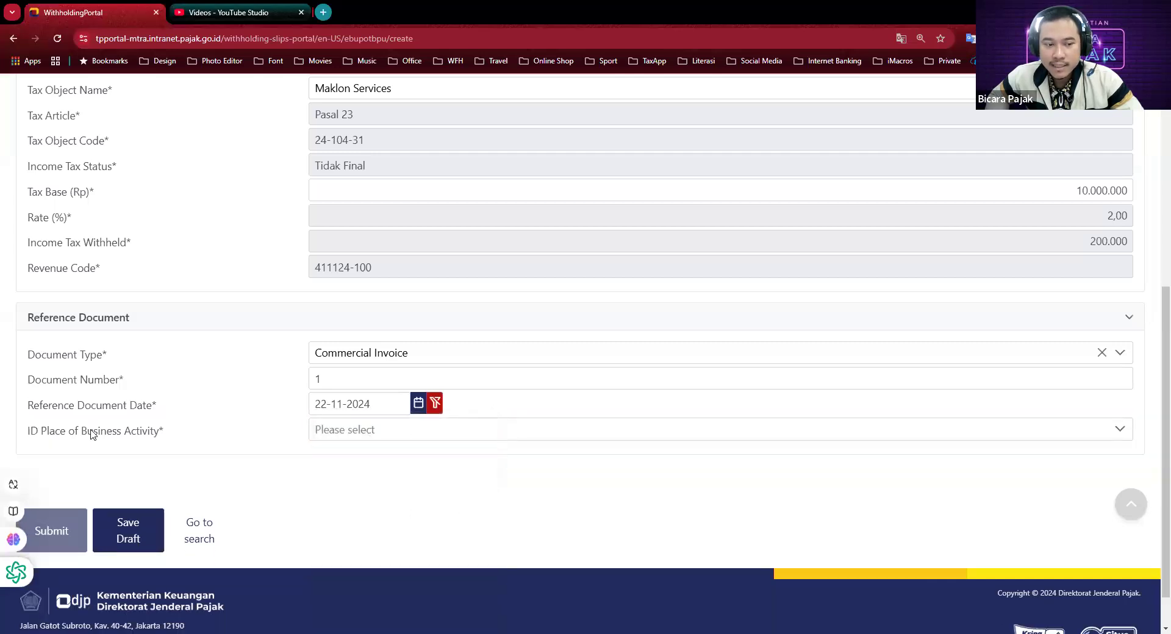
- Assign the listed ID Place of Business Activity to the reference document
left_click(323, 435)
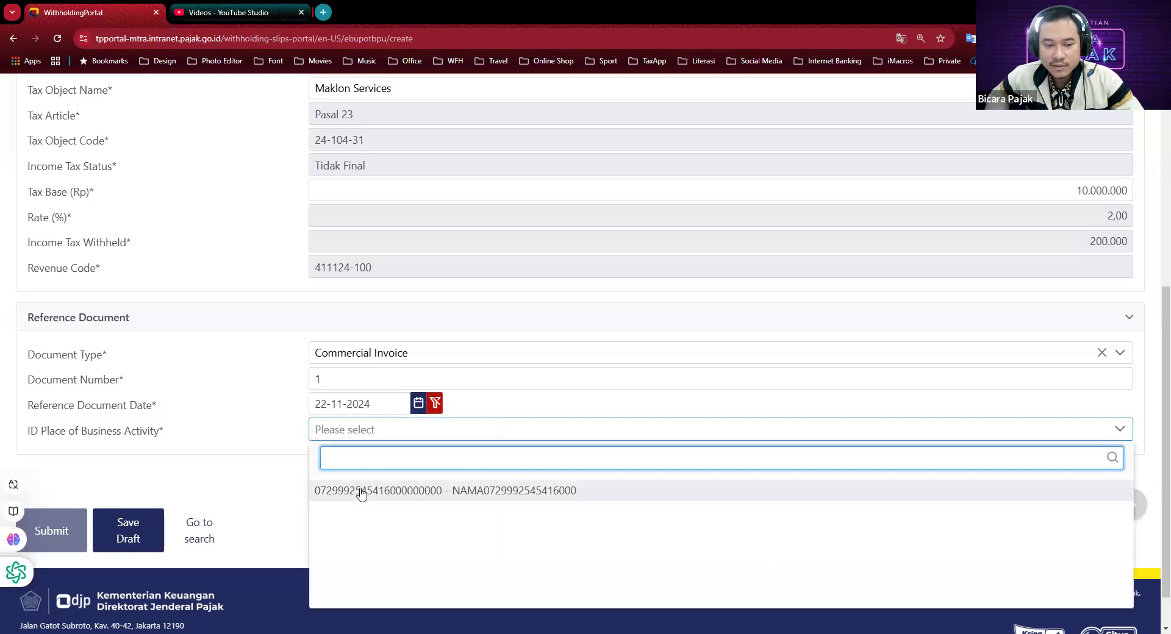
left_click(361, 490)
scroll(173, 462, "down", 1)
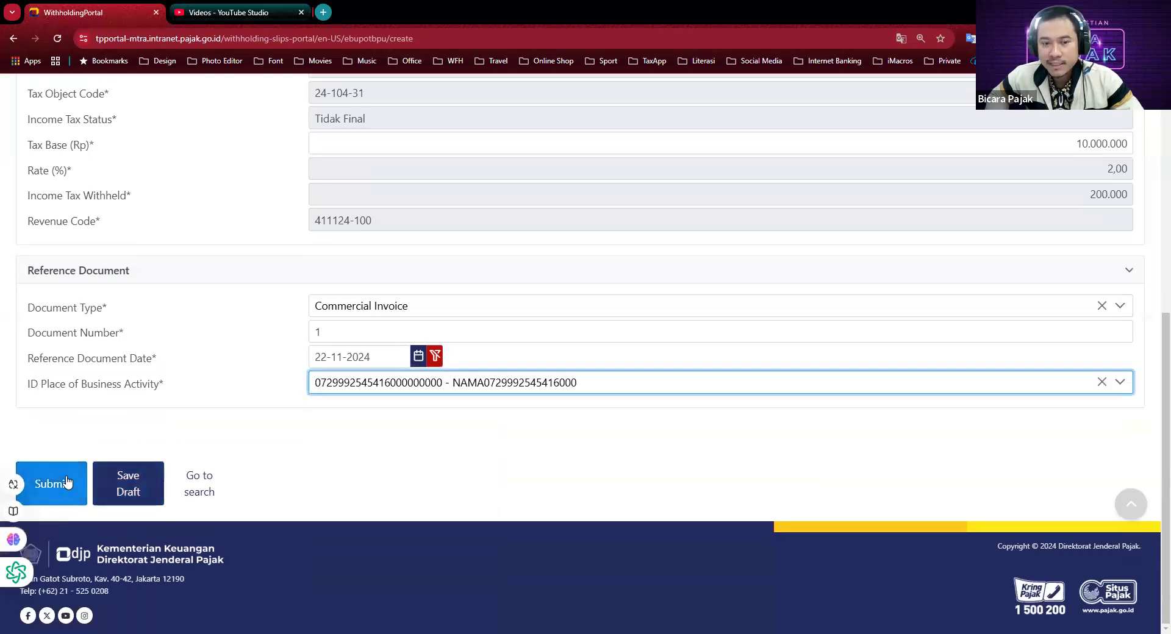
- Change the tax object to construction work by service providers who have a small qualification business entity certificate or individual work competency certificate
scroll(157, 437, "up", 2)
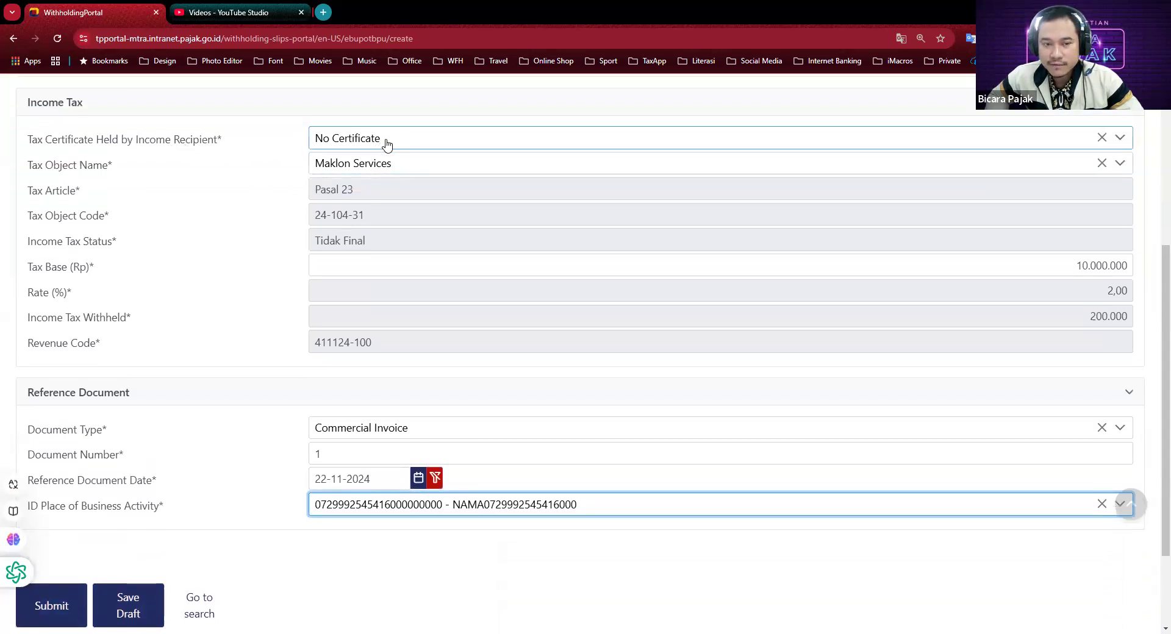
left_click(388, 169)
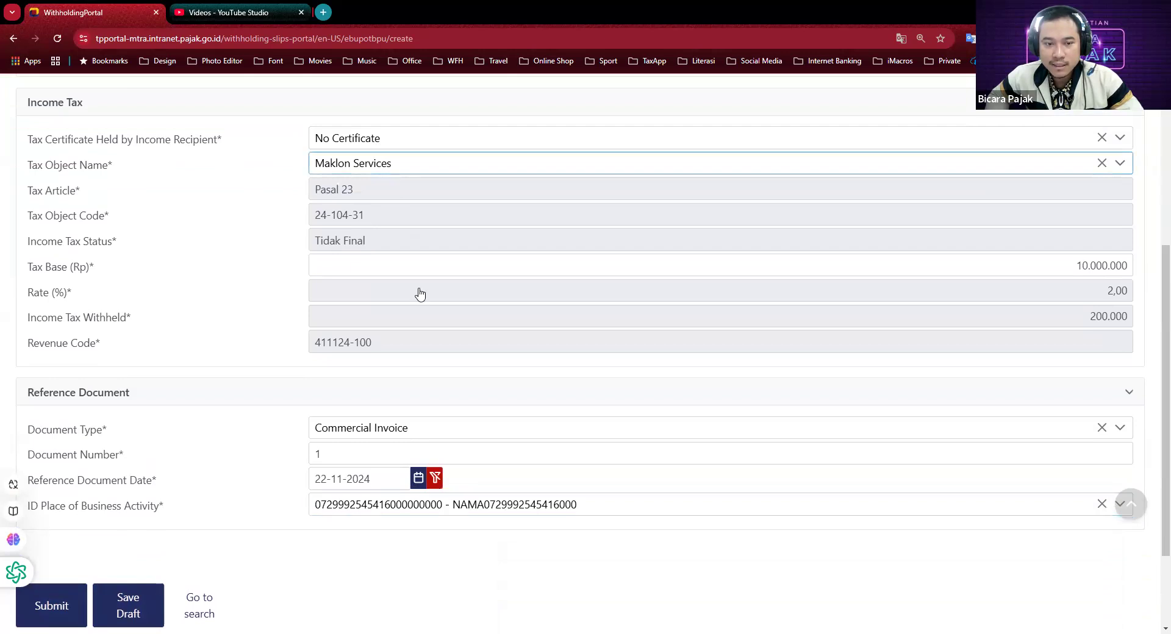
scroll(414, 290, "down", 10)
scroll(427, 290, "down", 10)
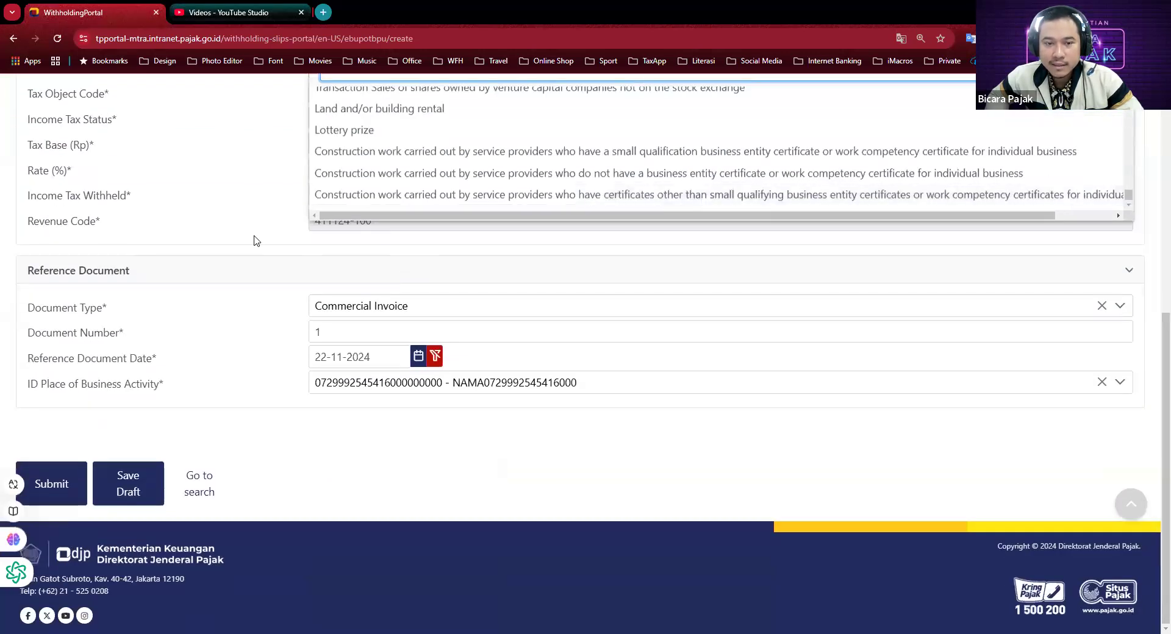
scroll(254, 241, "up", 2)
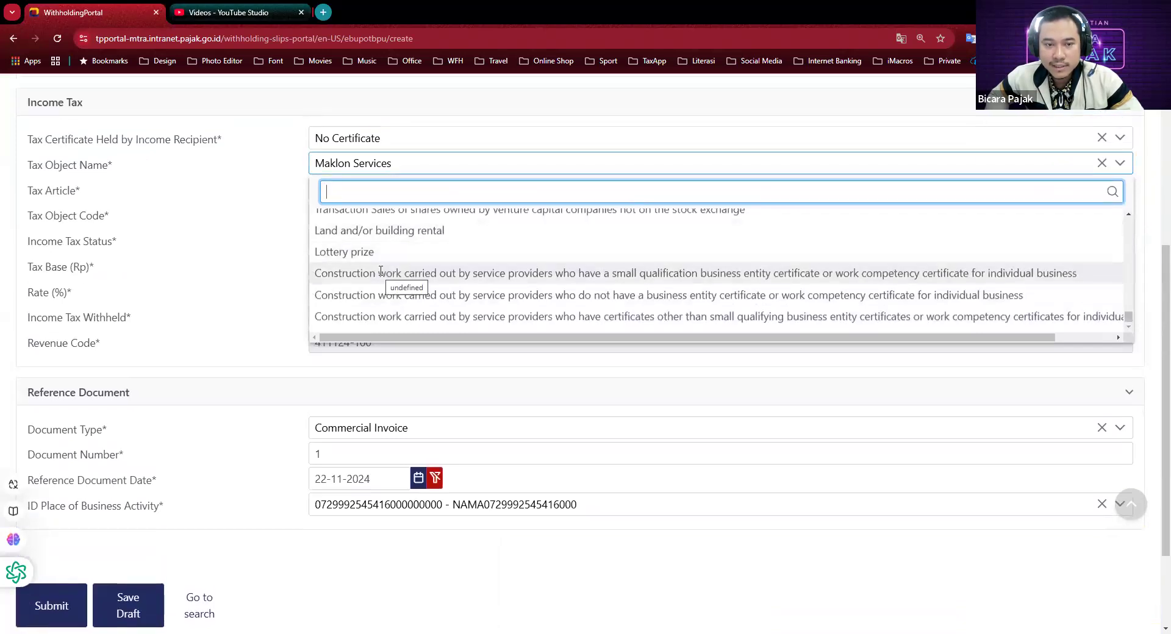
left_click(381, 273)
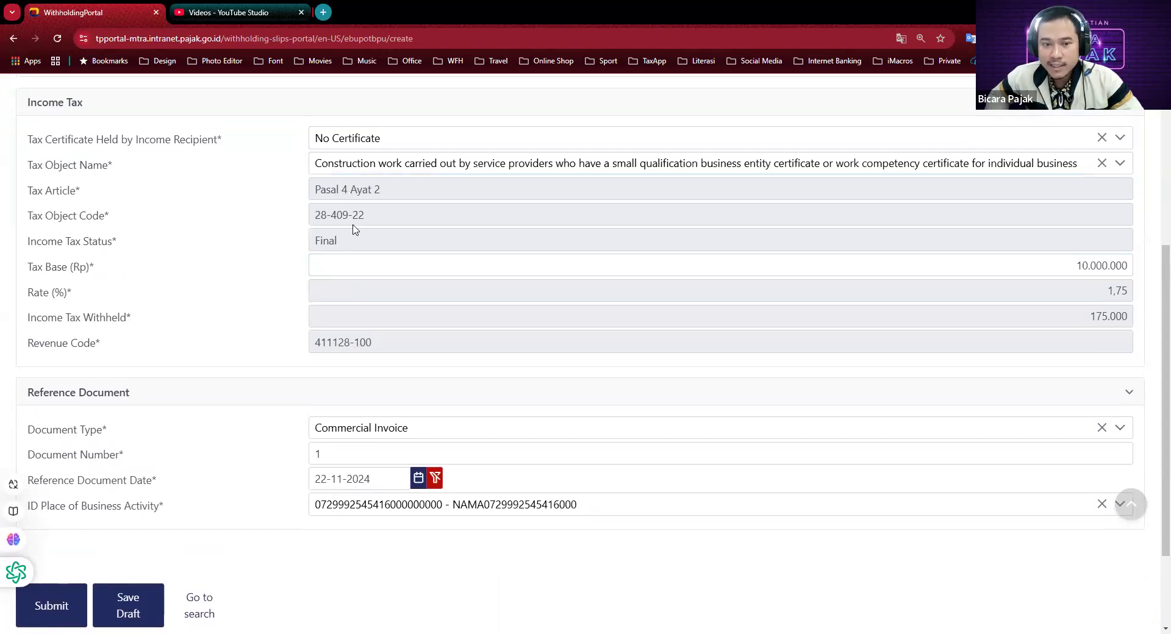
- Change the tax object to construction work by service providers who do not have a business entity certificate or individual work competency certificate
scroll(389, 270, "up", 1)
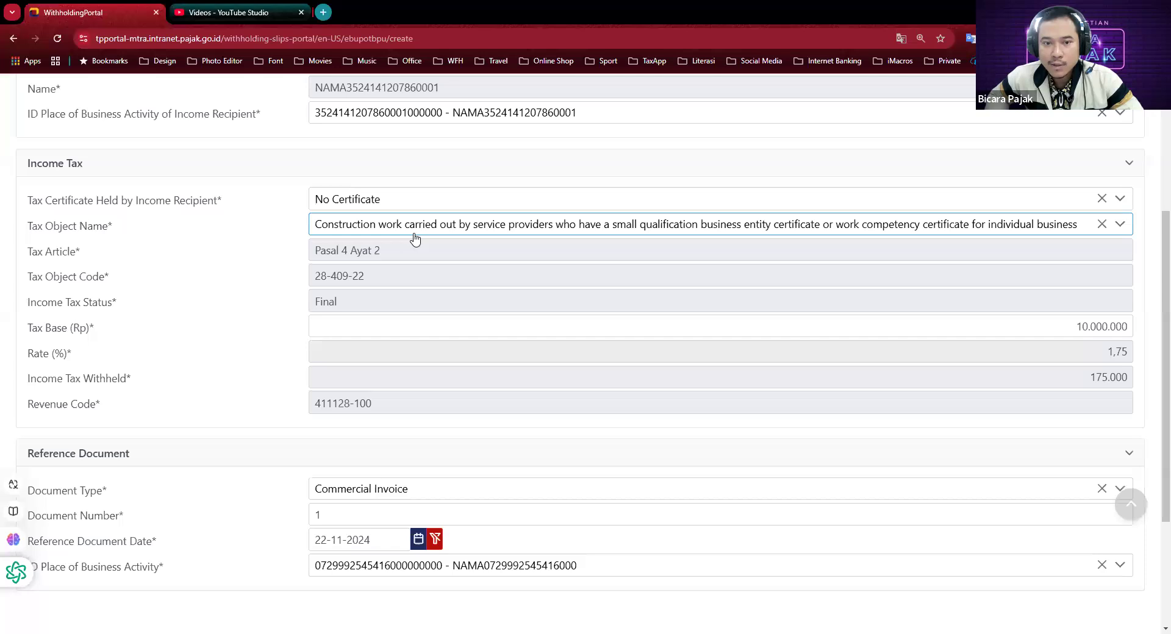
left_click(460, 231)
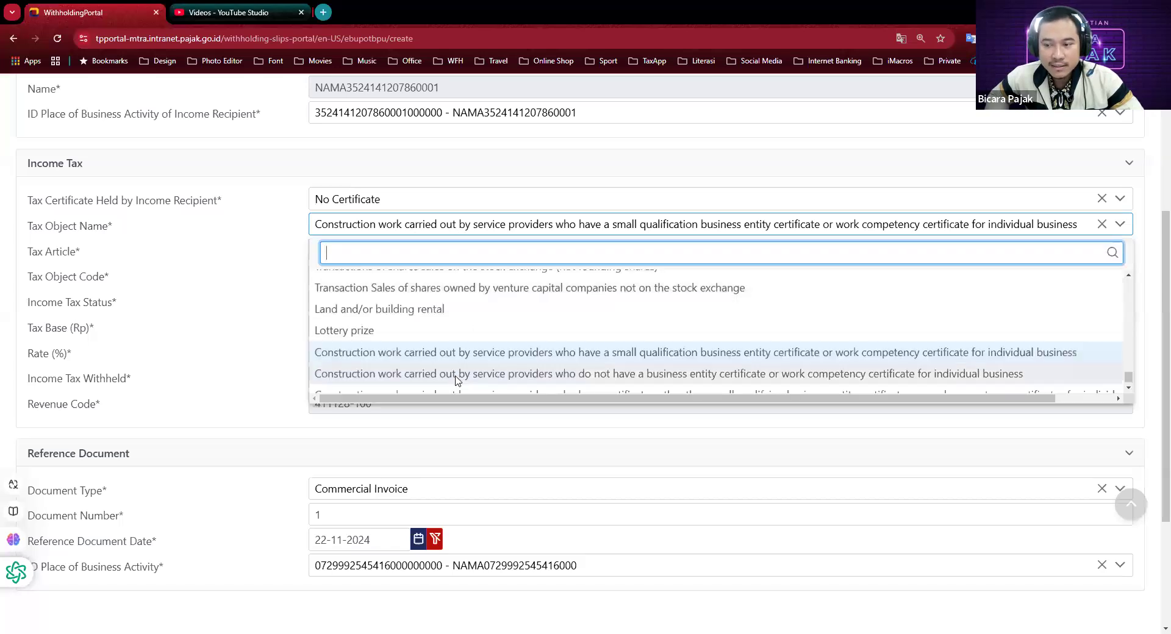
left_click(459, 374)
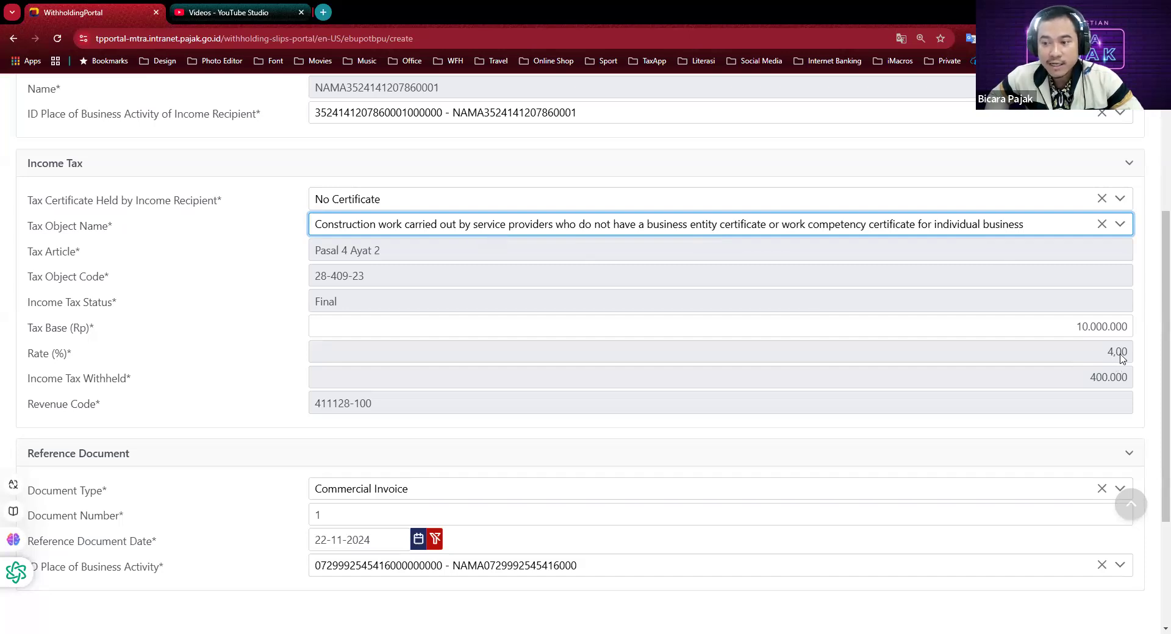
- Set the Tax Object Name to Land and/or building rental and submit the withholding slip
left_click(493, 224)
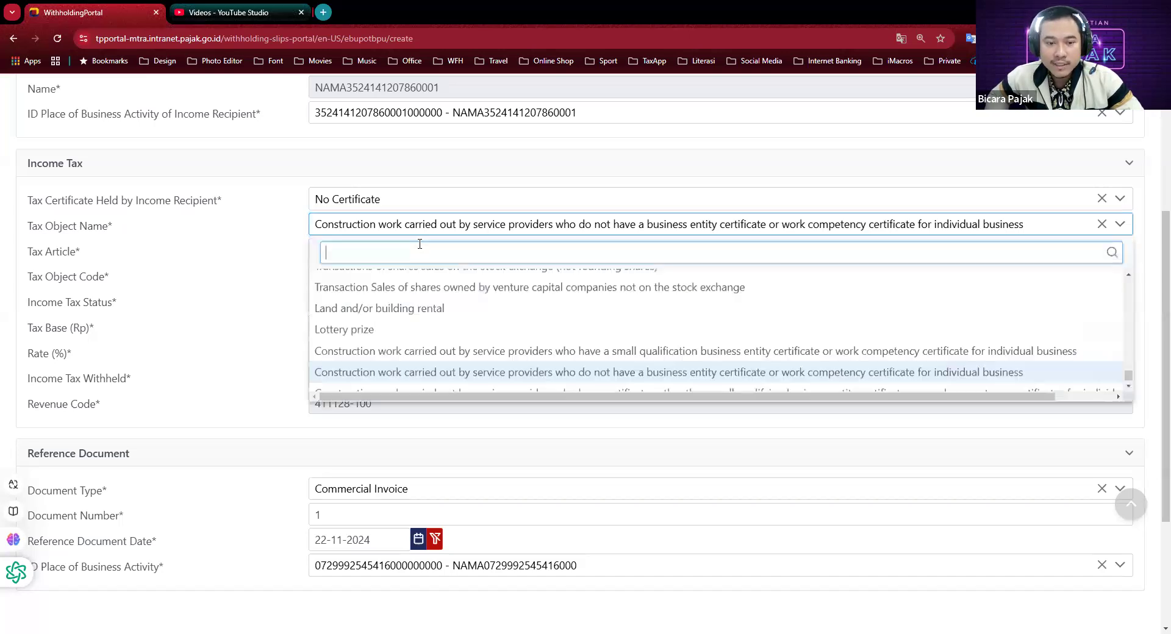
left_click(370, 309)
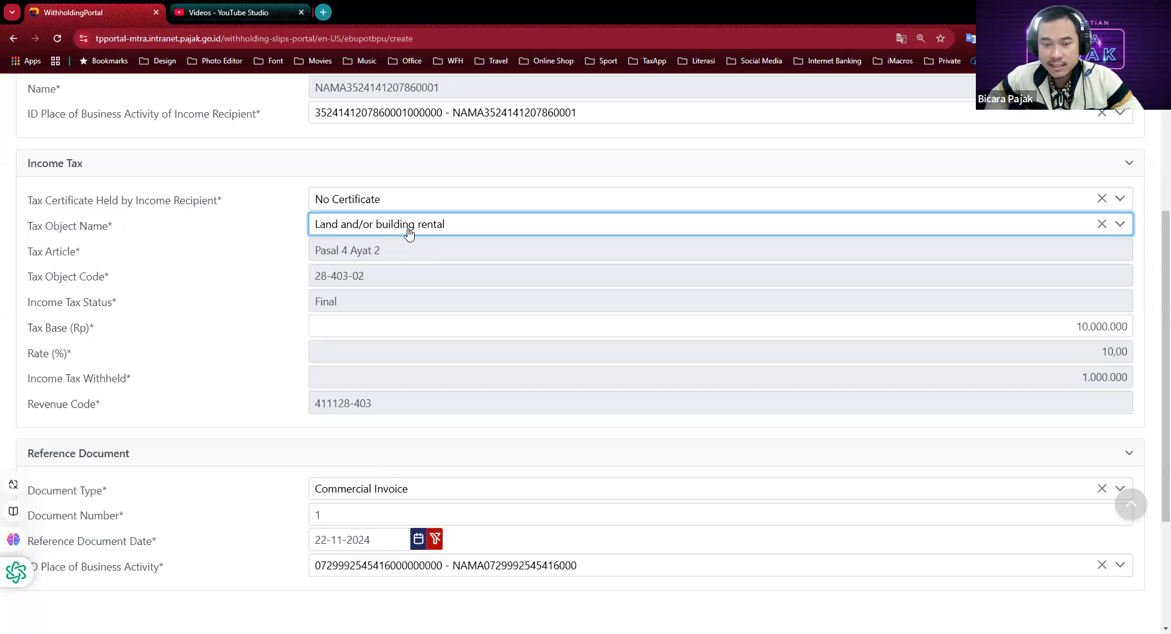
scroll(339, 302, "down", 2)
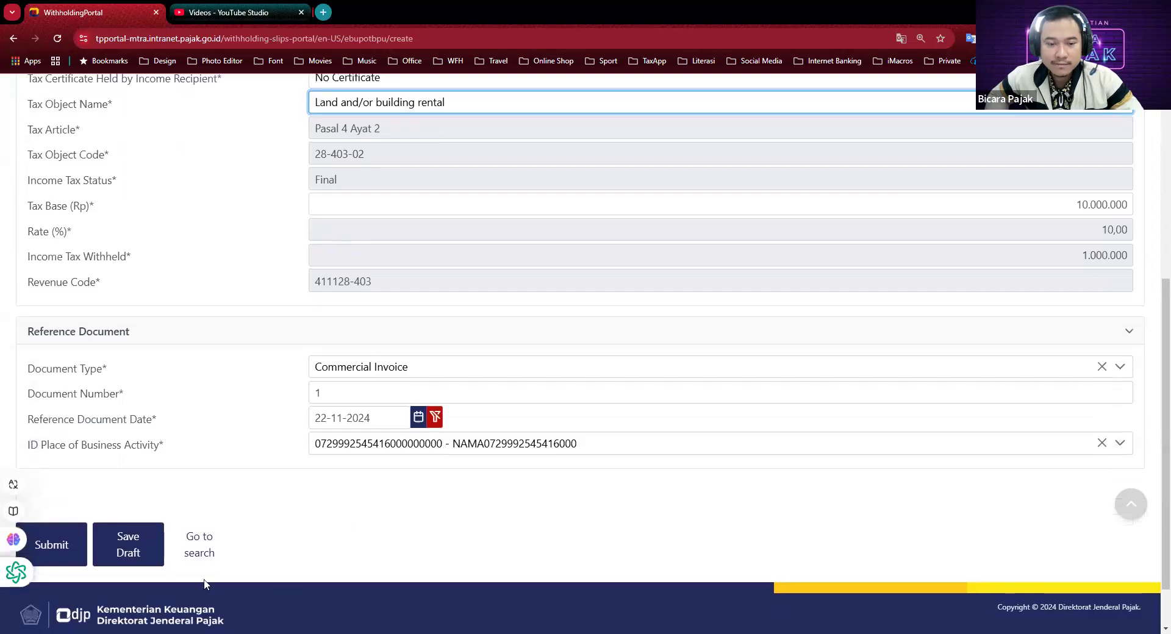
left_click(59, 550)
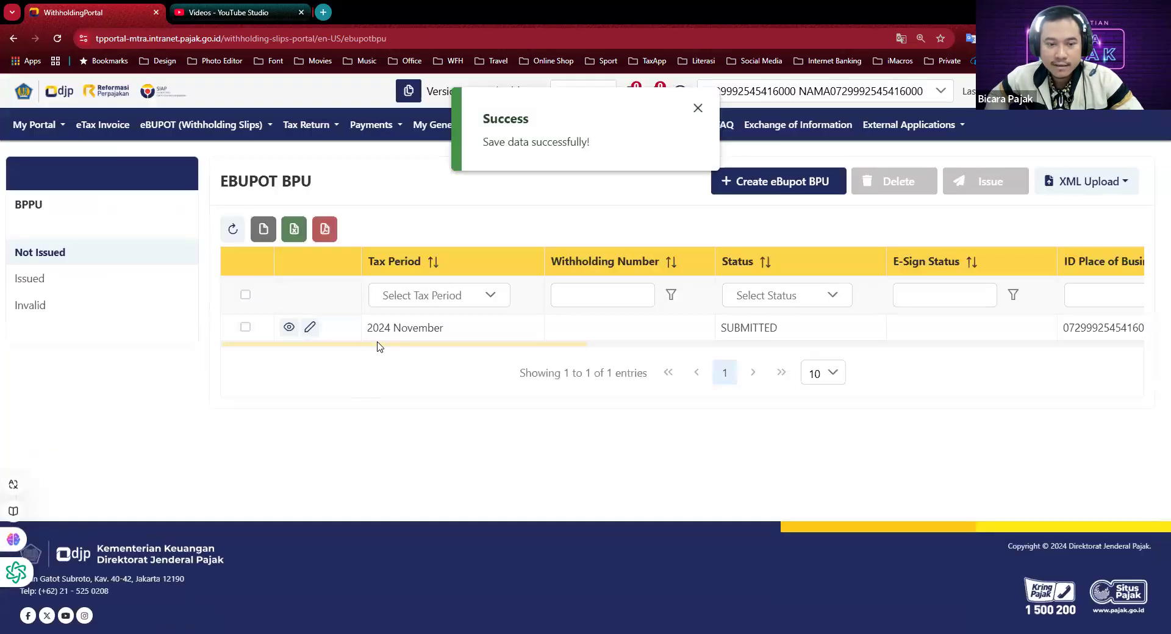
- Try to issue the submitted 2024 November withholding slip, filling in the signer password for signing, and leave the signing form unconfirmed
left_click_drag(437, 345, 398, 333)
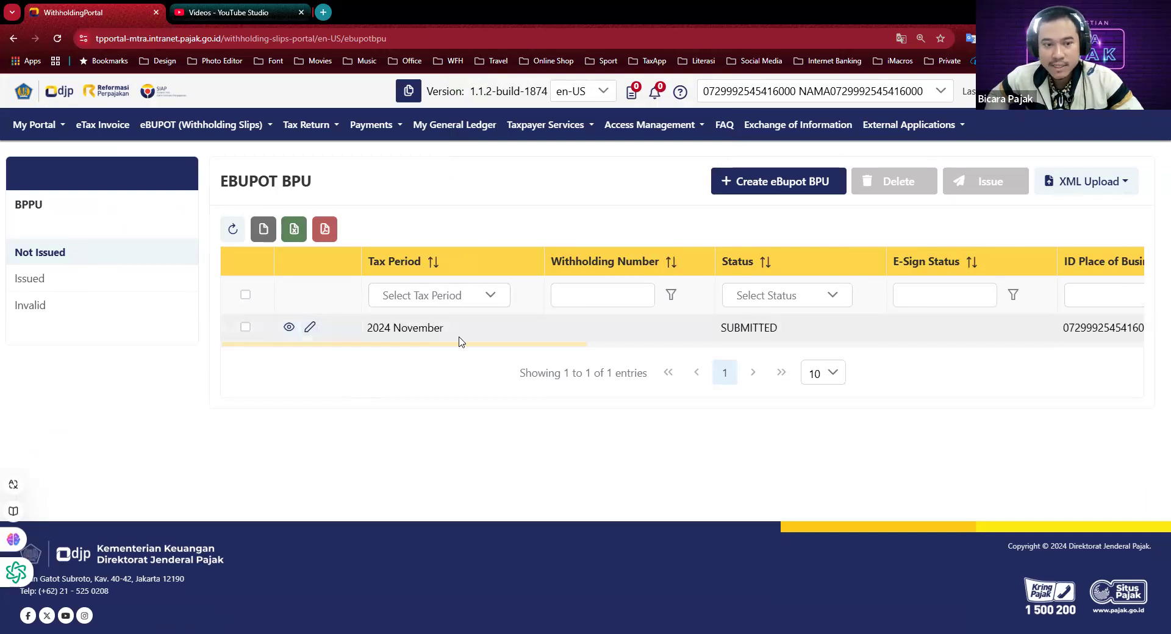
left_click(246, 296)
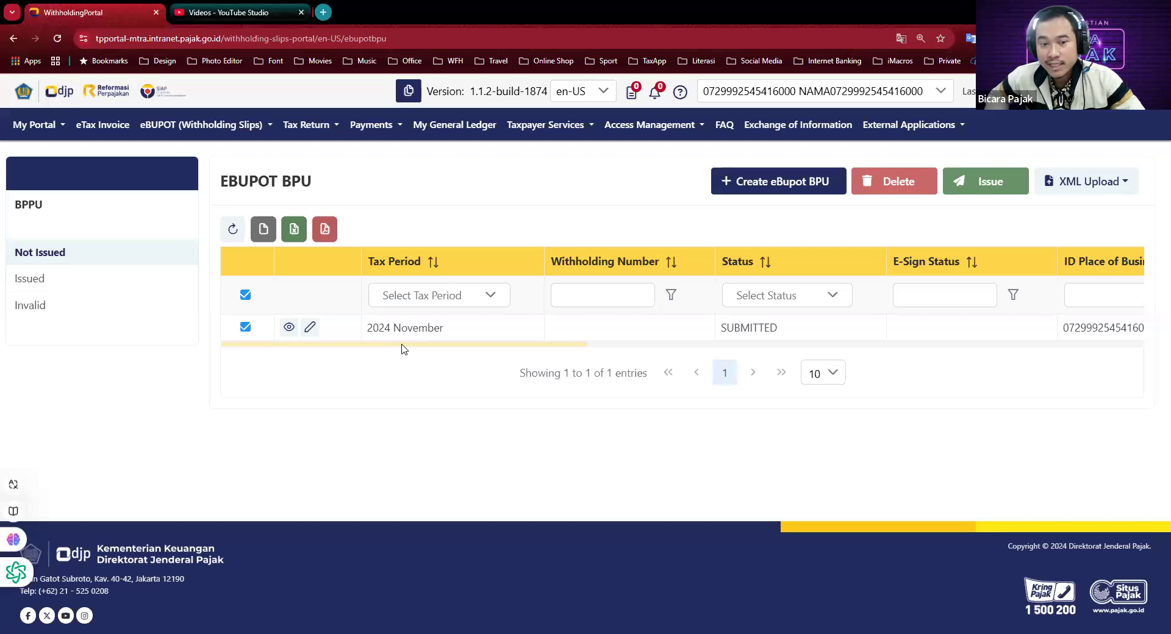
left_click(989, 193)
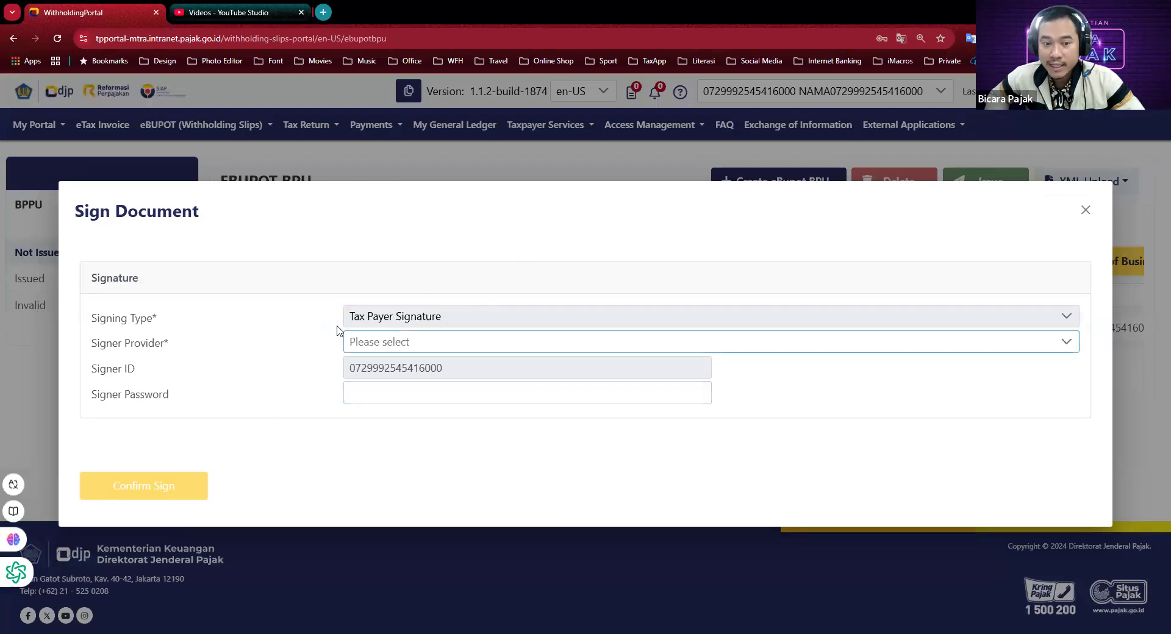
left_click(405, 344)
key("ctrl+v")
left_click(308, 351)
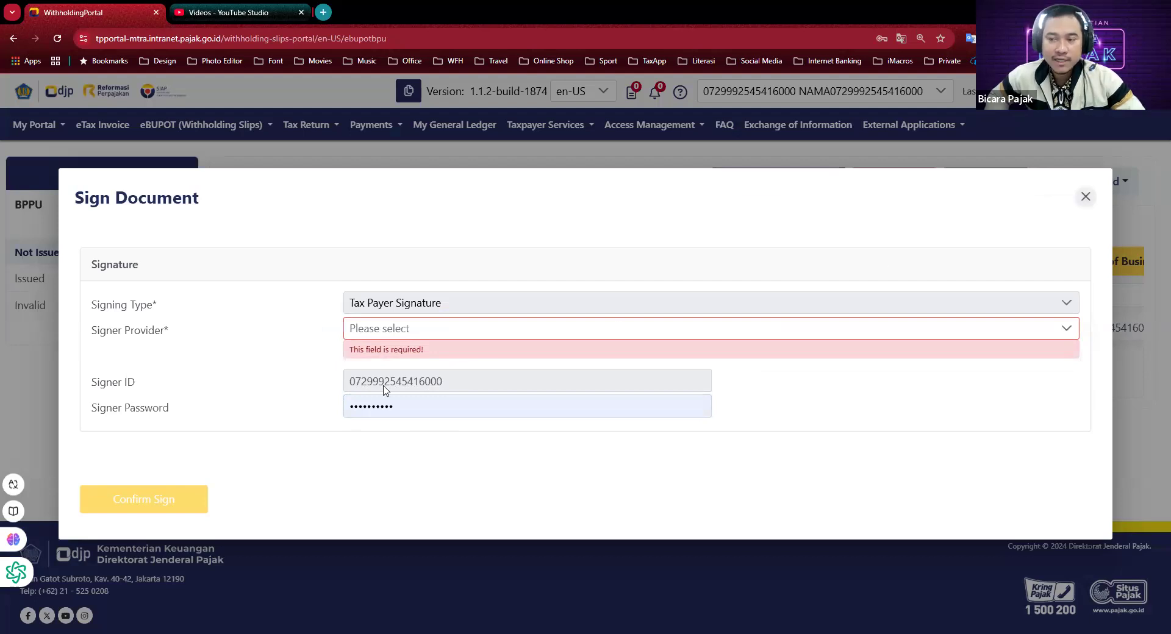
left_click(1086, 197)
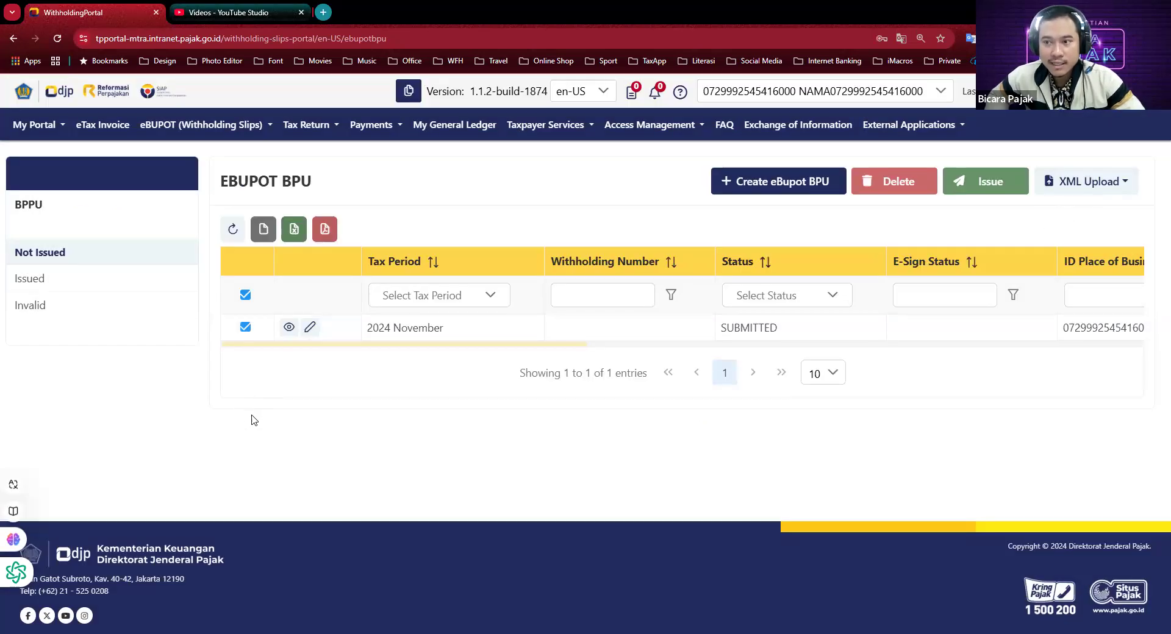
- Show the services available under My Portal
left_click(65, 131)
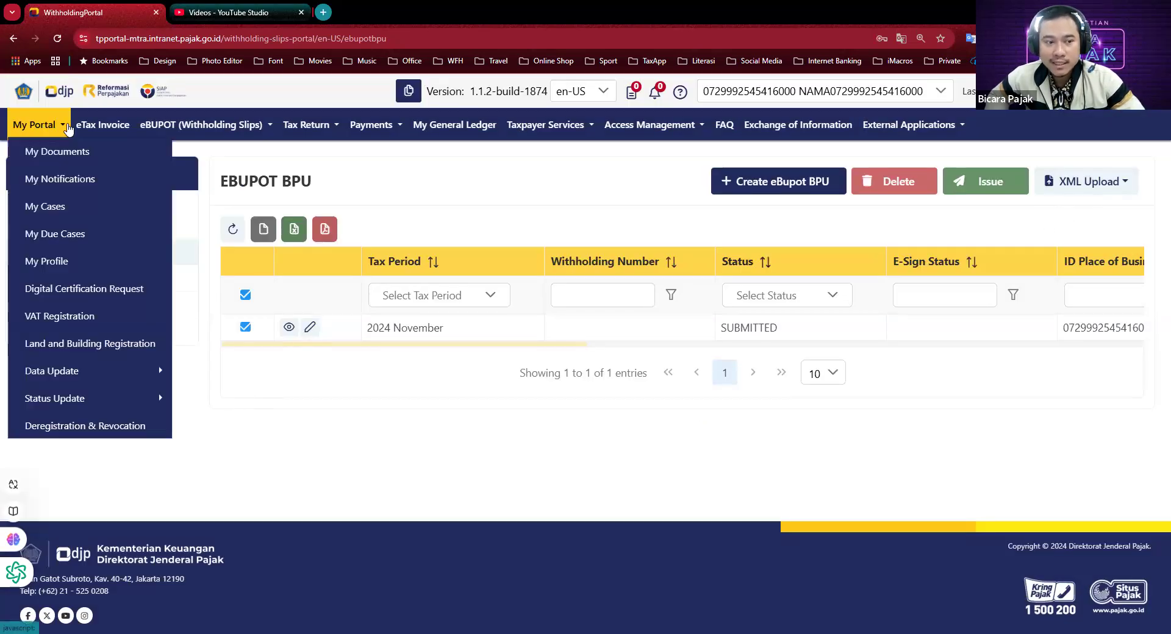